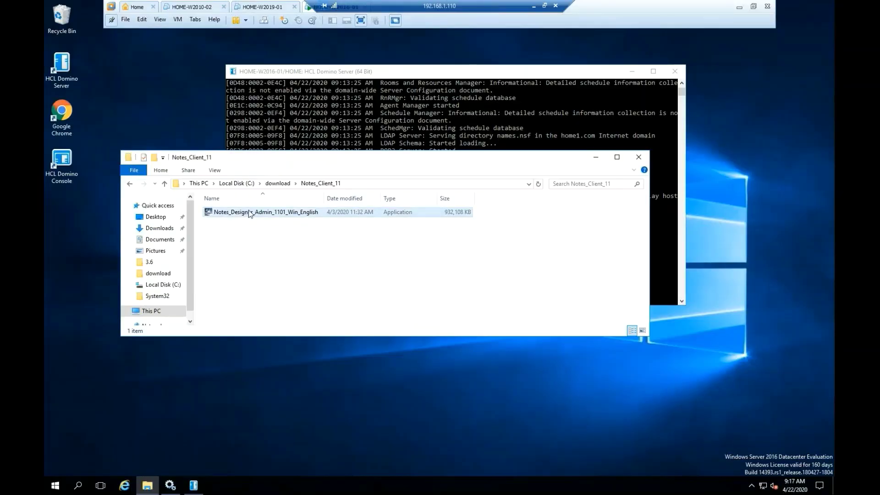
Run the Notes_Designer_Admin_1101_Win_English installer, unpack it to the temporary location, and clear other windows.
{"action": "left_click", "coordinate": [250, 214]}
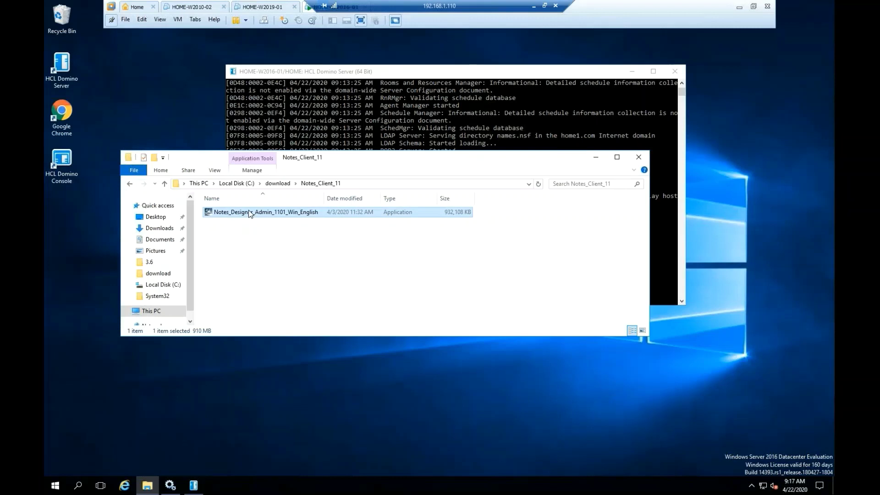
{"action": "double_click", "coordinate": [249, 212]}
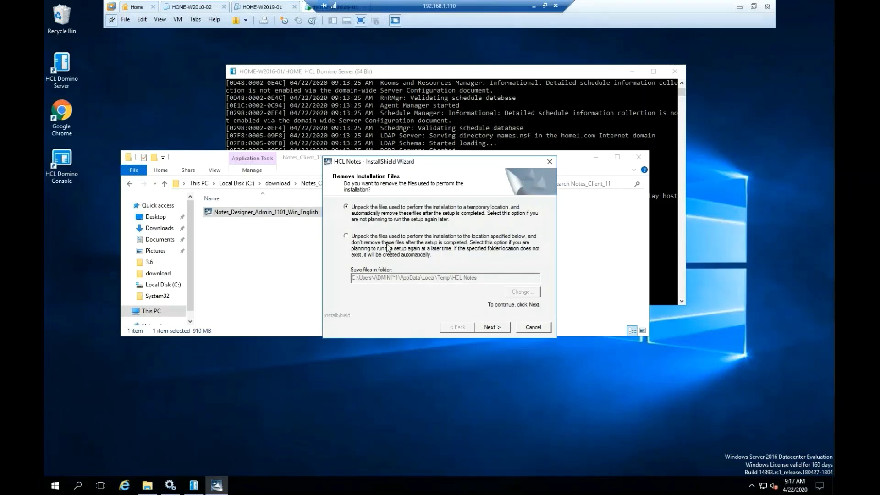
{"action": "left_click", "coordinate": [491, 327]}
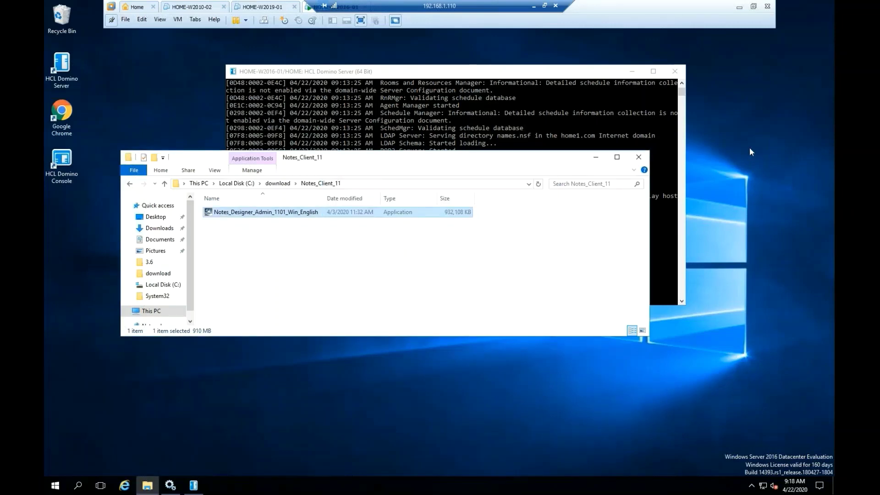
{"action": "left_click", "coordinate": [596, 157]}
{"action": "left_click", "coordinate": [633, 71]}
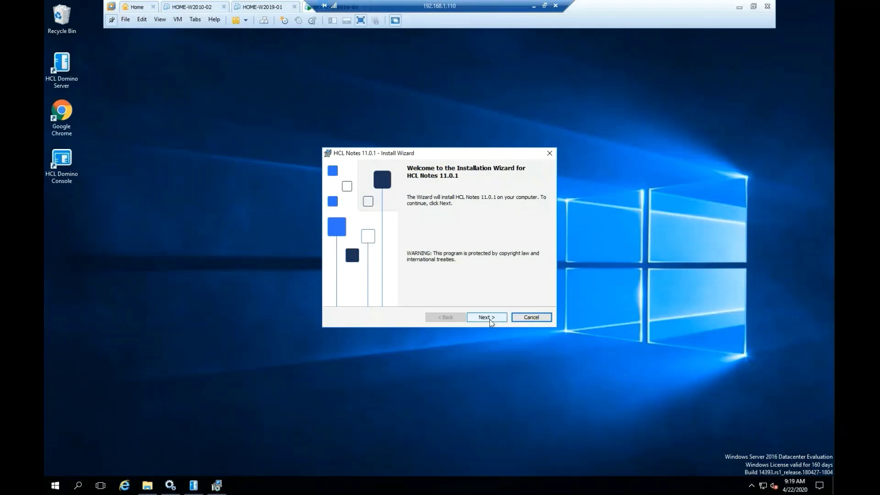
Accept the HCL Notes 11.0.1 license agreement.
{"action": "left_click", "coordinate": [487, 318]}
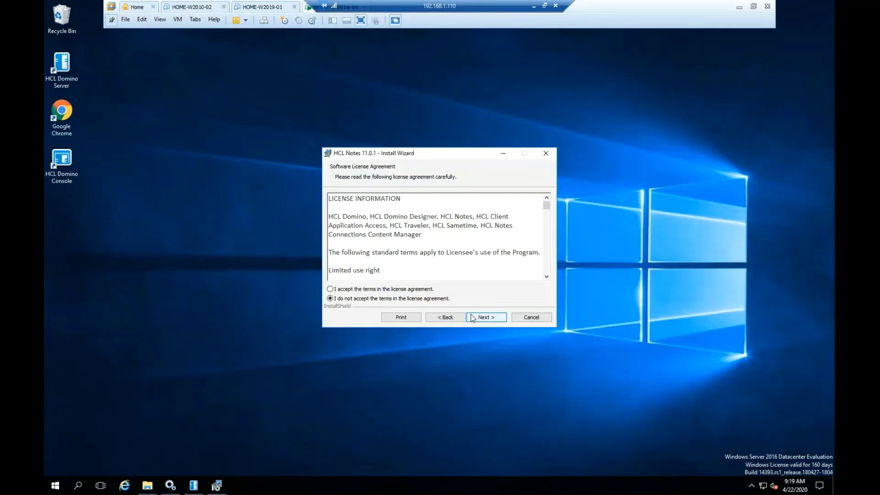
{"action": "left_click", "coordinate": [399, 289]}
{"action": "left_click", "coordinate": [485, 317]}
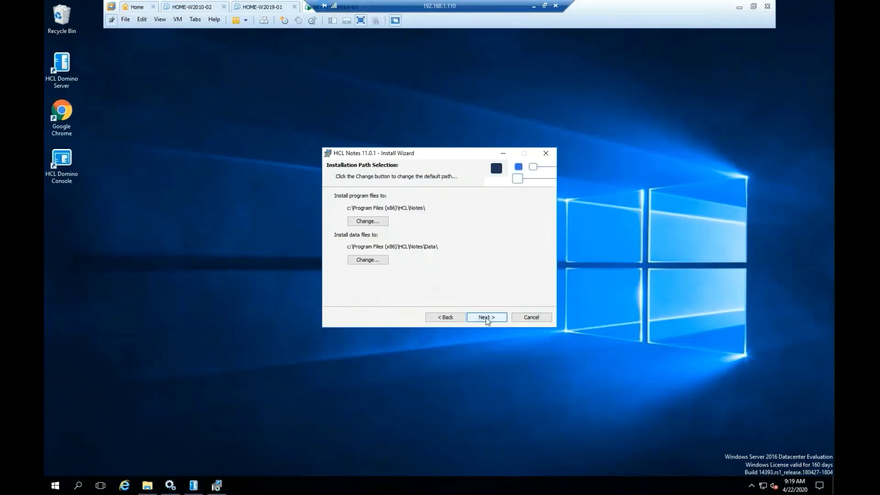
Change the program install folder to c:\Notes\, with data in c:\Notes\Data\.
{"action": "left_click", "coordinate": [376, 223]}
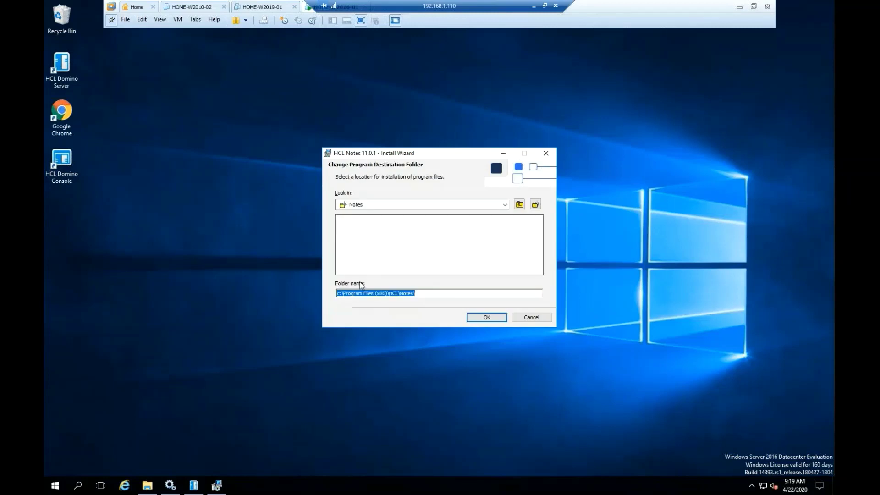
{"action": "left_click", "coordinate": [345, 293]}
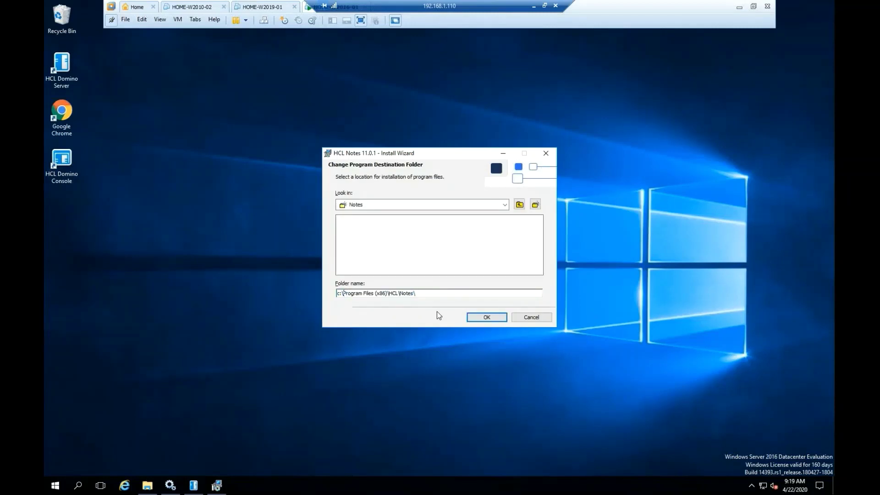
{"action": "key", "text": "Delete"}
{"action": "key", "text": "Delete"}
{"action": "key", "text": "Delete"}
{"action": "key", "text": "Delete"}
{"action": "key", "text": "Delete"}
{"action": "key", "text": "Delete"}
{"action": "key", "text": "Delete"}
{"action": "key", "text": "Delete"}
{"action": "key", "text": "Delete"}
{"action": "key", "text": "Delete"}
{"action": "key", "text": "Delete"}
{"action": "key", "text": "Delete"}
{"action": "key", "text": "Delete"}
{"action": "key", "text": "Delete"}
{"action": "key", "text": "Delete"}
{"action": "key", "text": "Delete"}
{"action": "key", "text": "Delete"}
{"action": "key", "text": "Delete"}
{"action": "key", "text": "Delete"}
{"action": "key", "text": "Delete"}
{"action": "key", "text": "Delete"}
{"action": "key", "text": "Delete"}
{"action": "key", "text": "Delete"}
{"action": "key", "text": "Delete"}
{"action": "key", "text": "Delete"}
{"action": "left_click", "coordinate": [487, 318]}
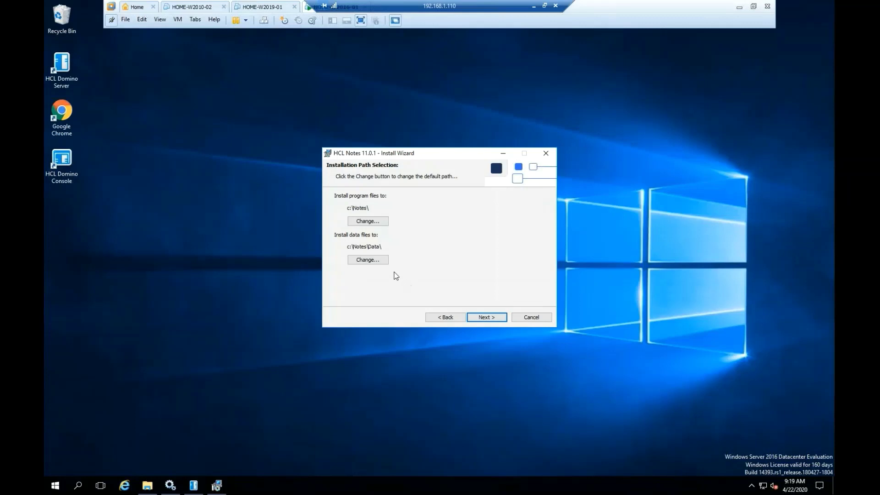
Mark Migration Tools, including Exchange and Outlook Express Migration, for local installation.
{"action": "left_click", "coordinate": [486, 318]}
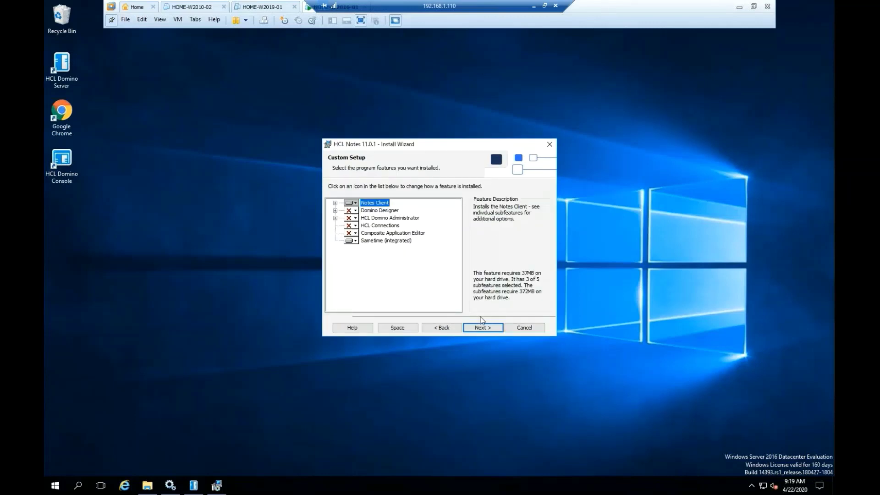
{"action": "left_click", "coordinate": [335, 203]}
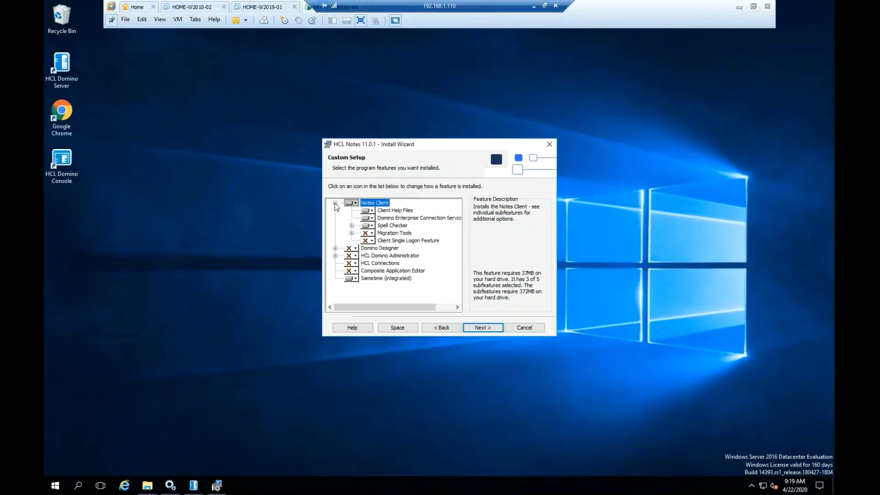
{"action": "left_click", "coordinate": [371, 234]}
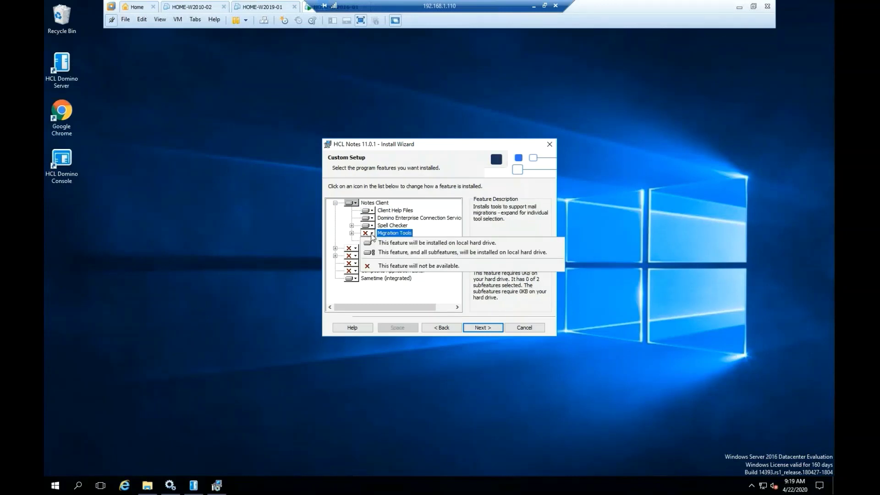
{"action": "left_click", "coordinate": [378, 245]}
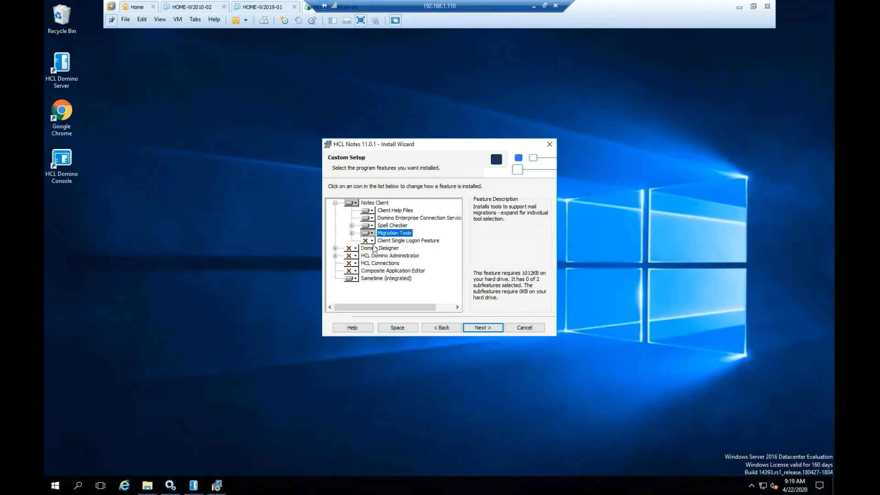
{"action": "left_click", "coordinate": [351, 233]}
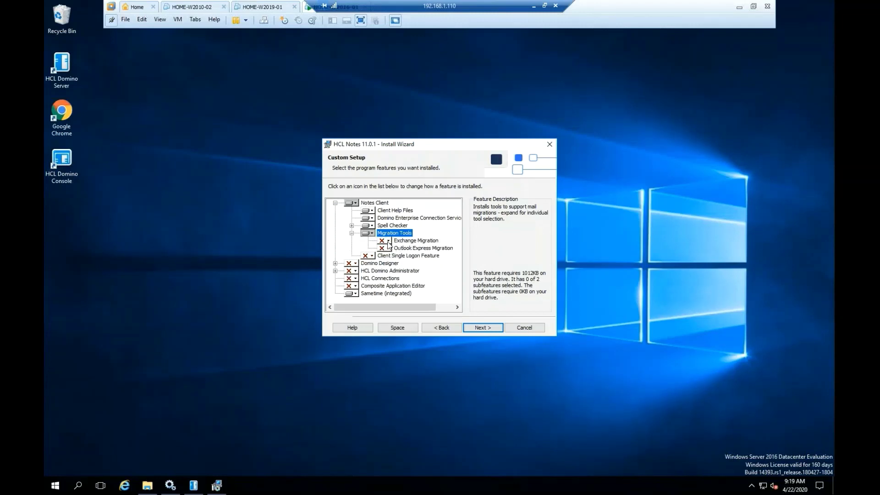
{"action": "left_click", "coordinate": [387, 241]}
{"action": "left_click", "coordinate": [404, 250]}
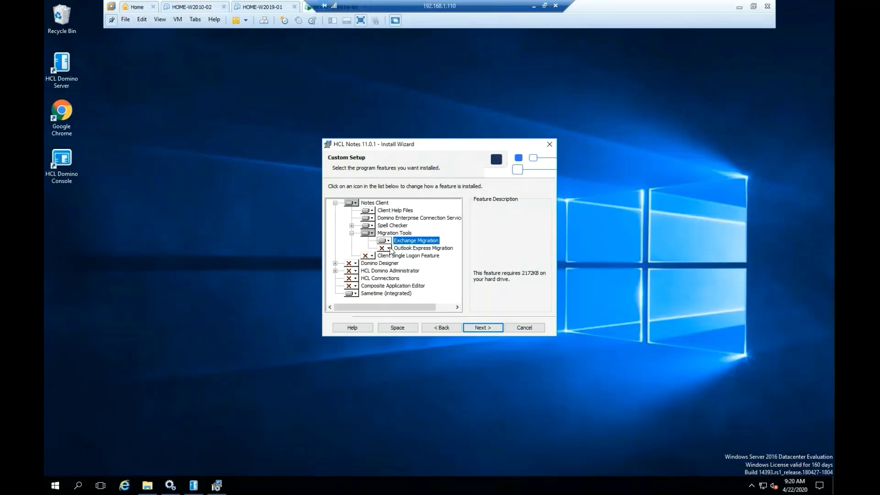
{"action": "left_click", "coordinate": [388, 248]}
{"action": "left_click", "coordinate": [402, 258]}
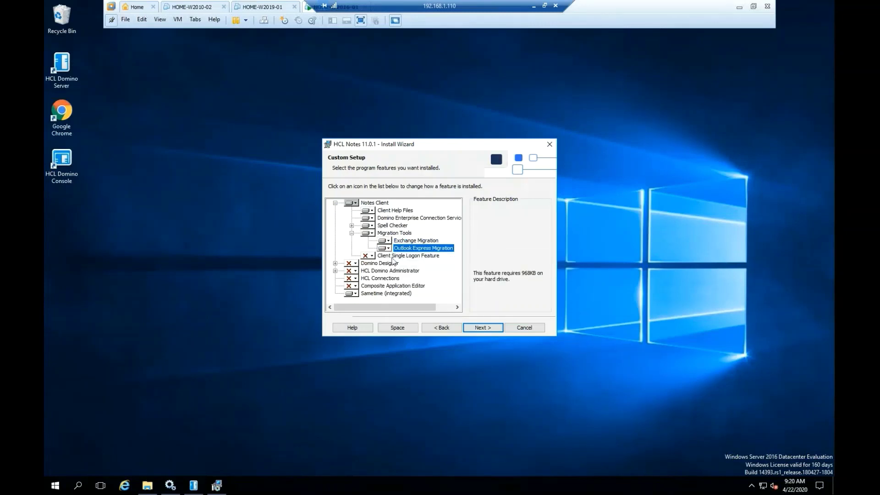
Mark Domino Designer for installation on the local hard drive.
{"action": "left_click", "coordinate": [335, 263]}
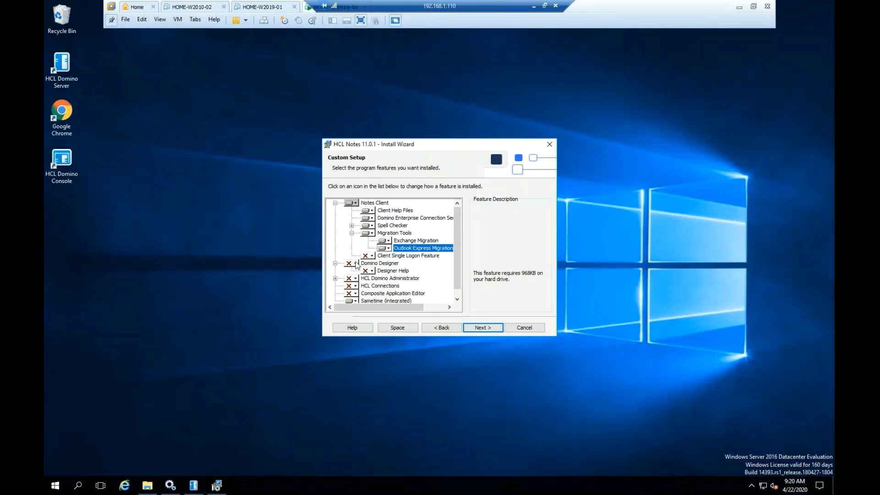
{"action": "left_click", "coordinate": [355, 263]}
{"action": "left_click", "coordinate": [367, 273]}
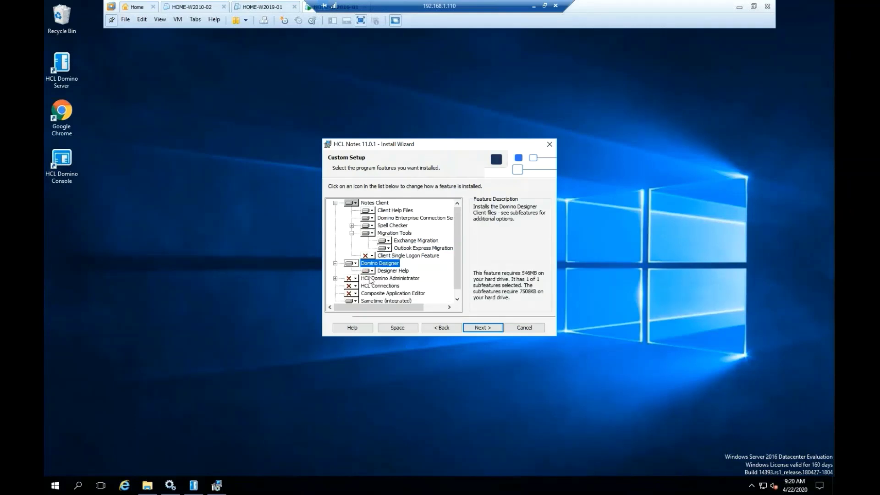
Mark HCL Domino Administrator, Domino Directory Windows Sync and Remote Server Setup for local installation.
{"action": "scroll", "coordinate": [451, 284], "scroll_direction": "down", "scroll_amount": 1}
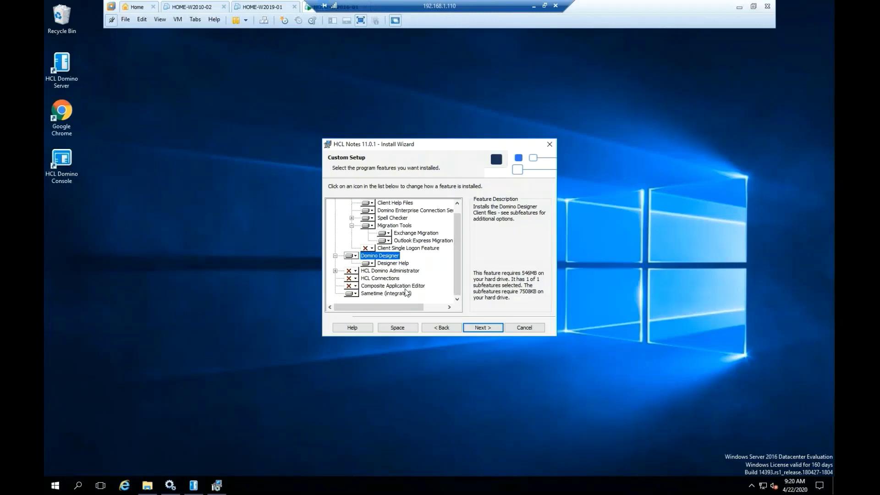
{"action": "left_click", "coordinate": [355, 271]}
{"action": "left_click", "coordinate": [373, 281]}
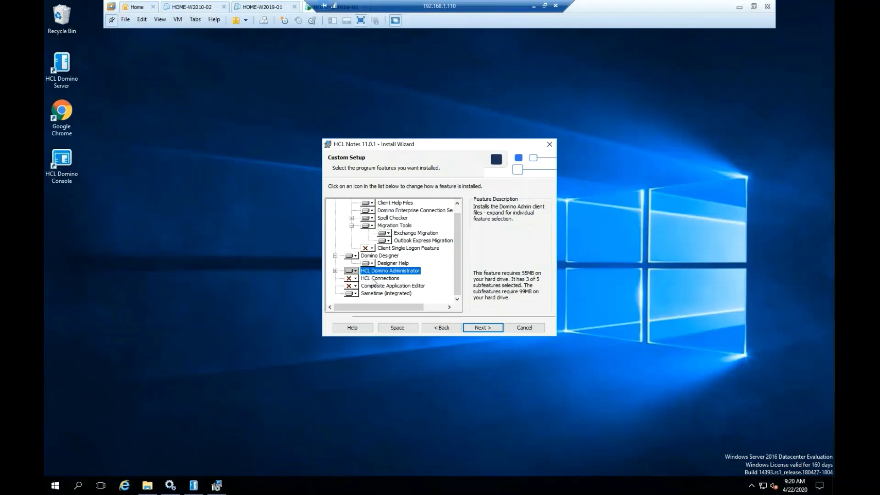
{"action": "left_click", "coordinate": [335, 270]}
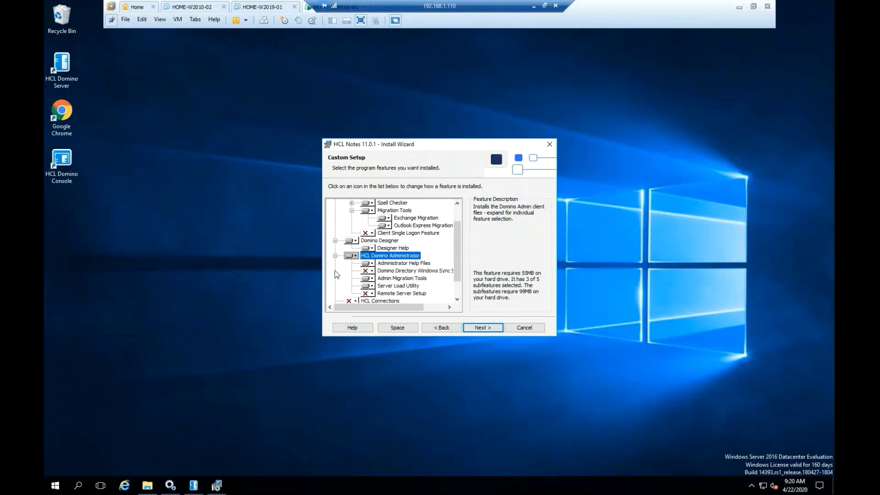
{"action": "left_click", "coordinate": [370, 271]}
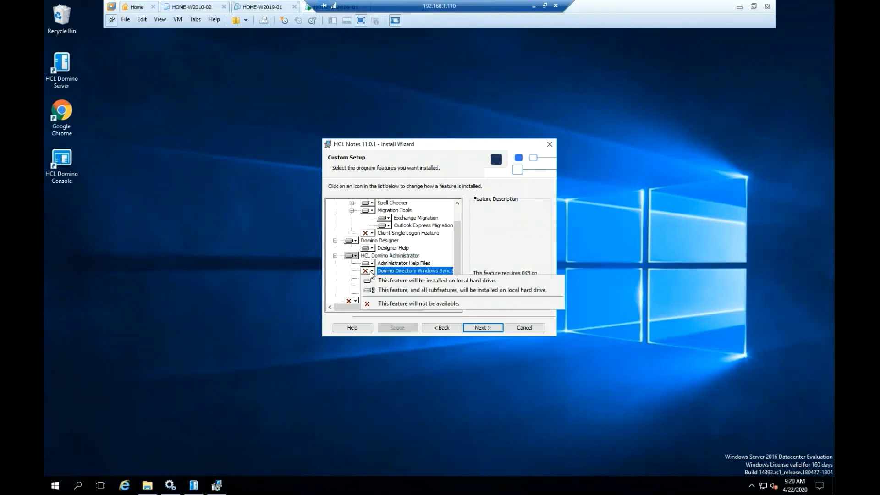
{"action": "left_click", "coordinate": [372, 280]}
{"action": "left_click", "coordinate": [371, 294]}
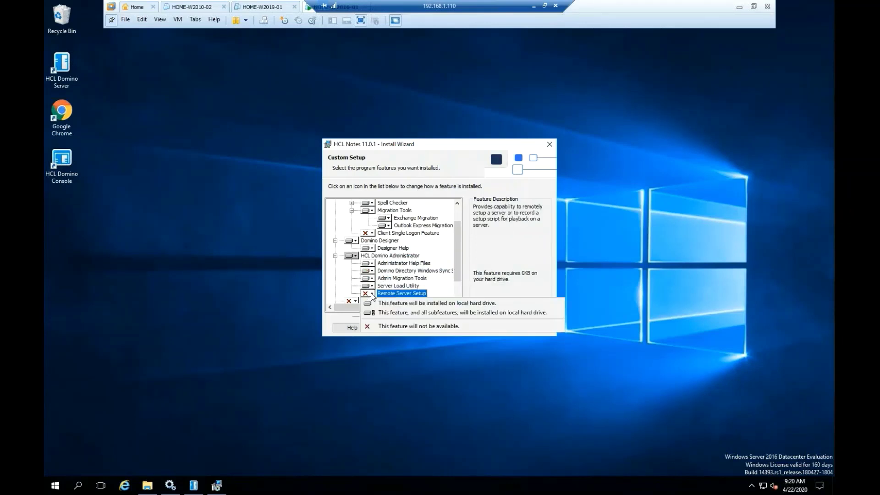
{"action": "left_click", "coordinate": [403, 303]}
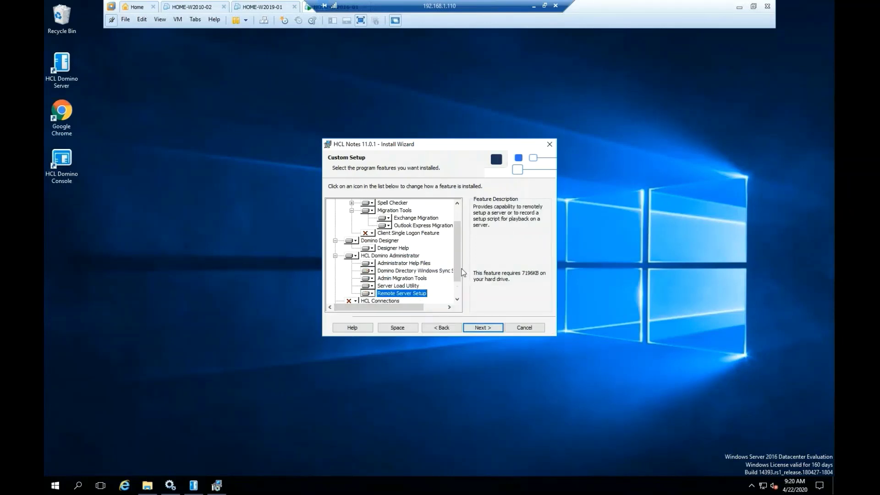
{"action": "scroll", "coordinate": [458, 289], "scroll_direction": "down", "scroll_amount": 1}
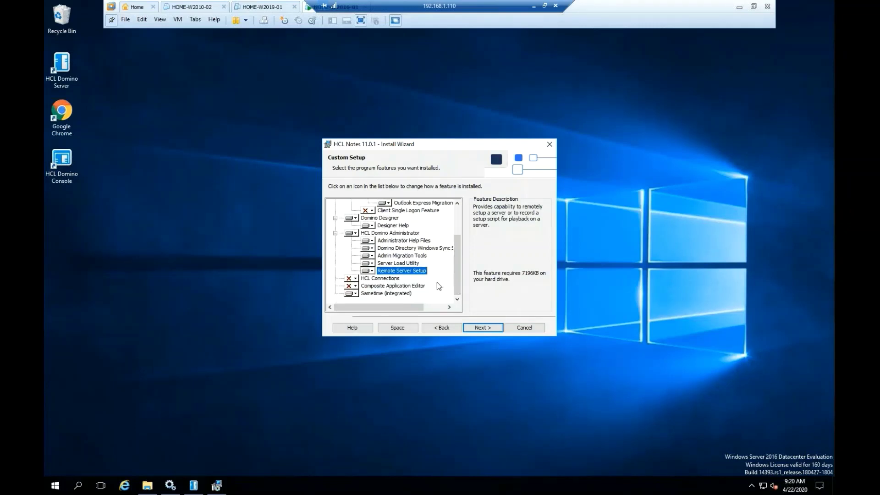
Review the settings and install HCL Notes 11.0.1 until the wizard completes.
{"action": "left_click", "coordinate": [483, 328]}
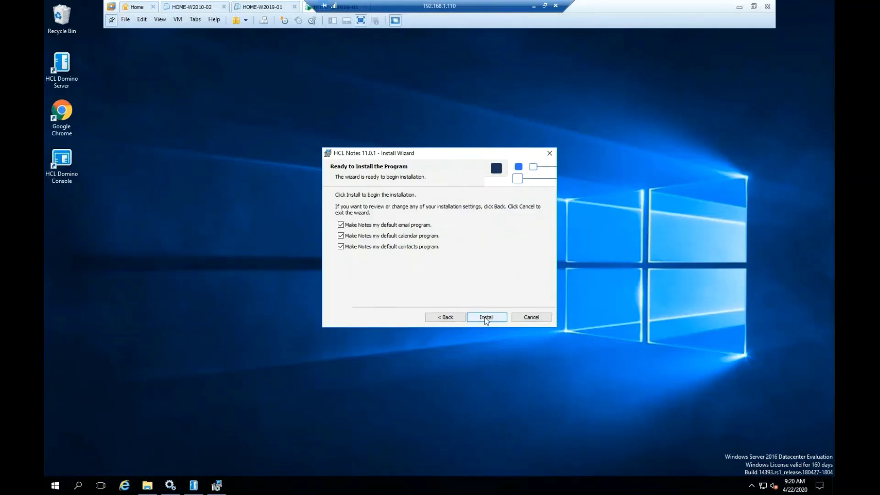
{"action": "left_click", "coordinate": [486, 318]}
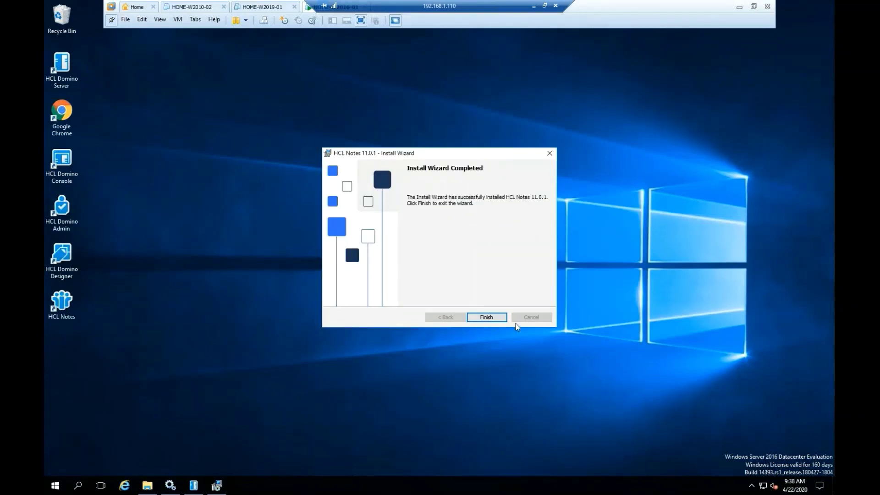
Close the finished install wizard and launch HCL Notes from its desktop shortcut.
{"action": "left_click", "coordinate": [487, 316]}
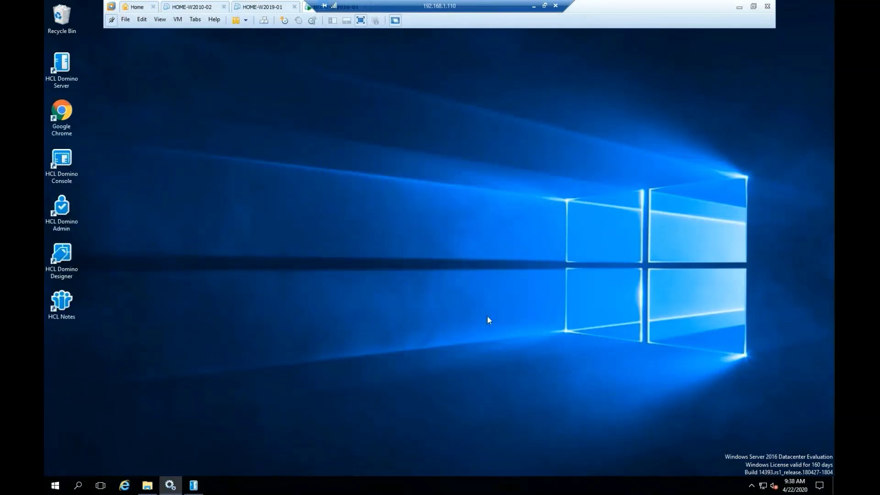
{"action": "left_click", "coordinate": [66, 305]}
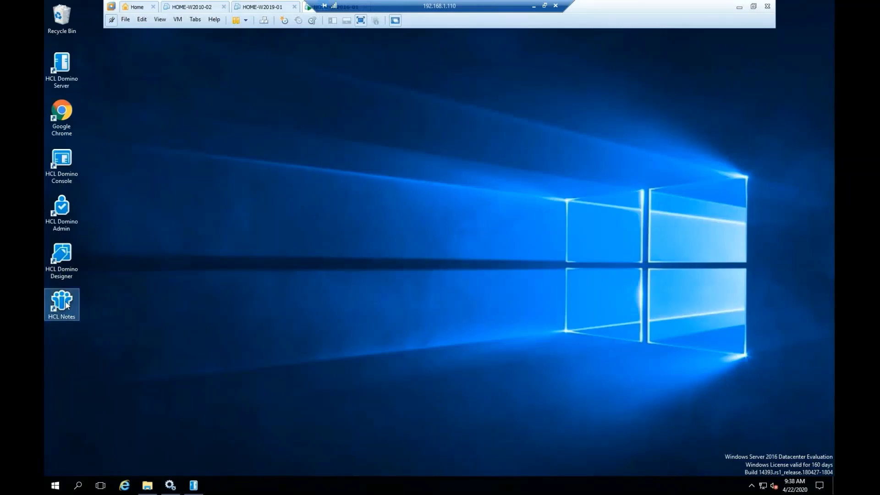
{"action": "double_click", "coordinate": [66, 305]}
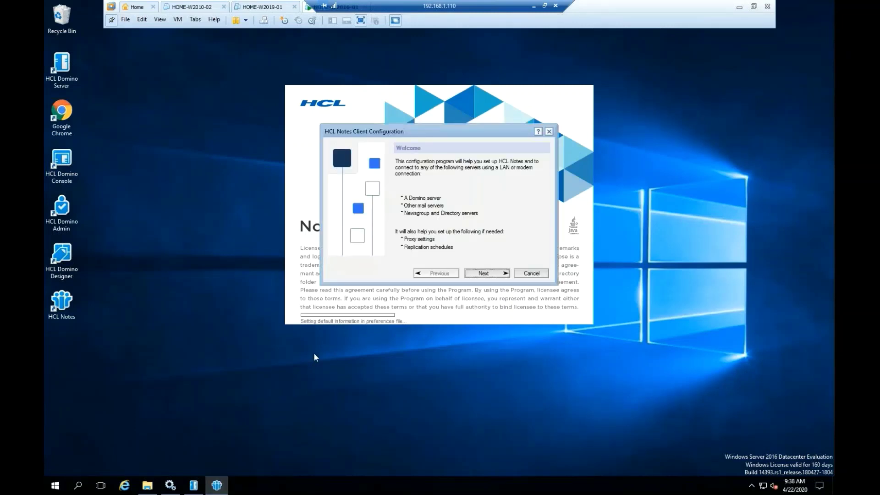
Enter the administrator's name and Domino server home-w2016-01/home, then connect.
{"action": "left_click", "coordinate": [487, 274]}
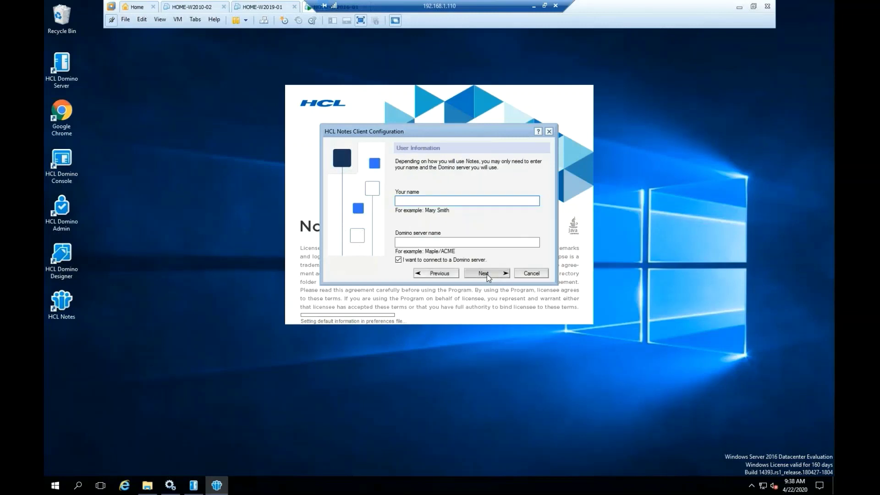
{"action": "type", "text": "User1 Administrator"}
{"action": "left_click", "coordinate": [423, 243]}
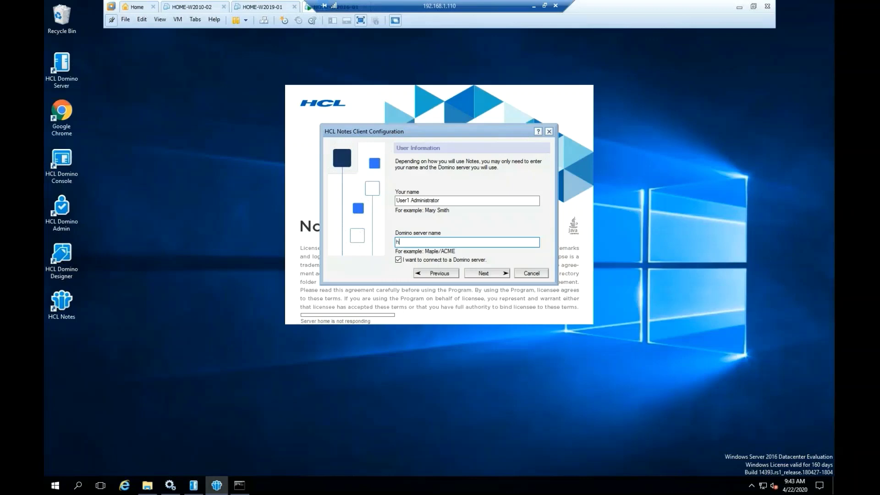
{"action": "type", "text": "ome-w2016-01/home"}
{"action": "left_click", "coordinate": [488, 273]}
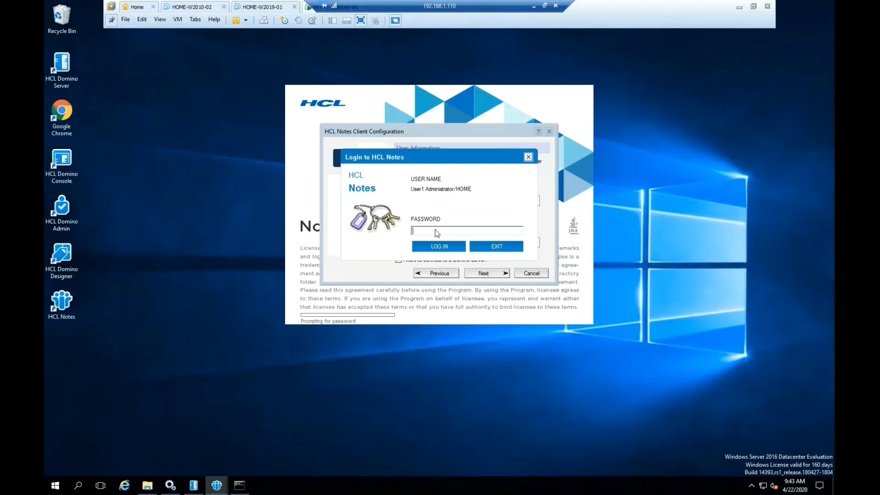
Log in with the administrator's password and finish the client configuration.
{"action": "type", "text": "password"}
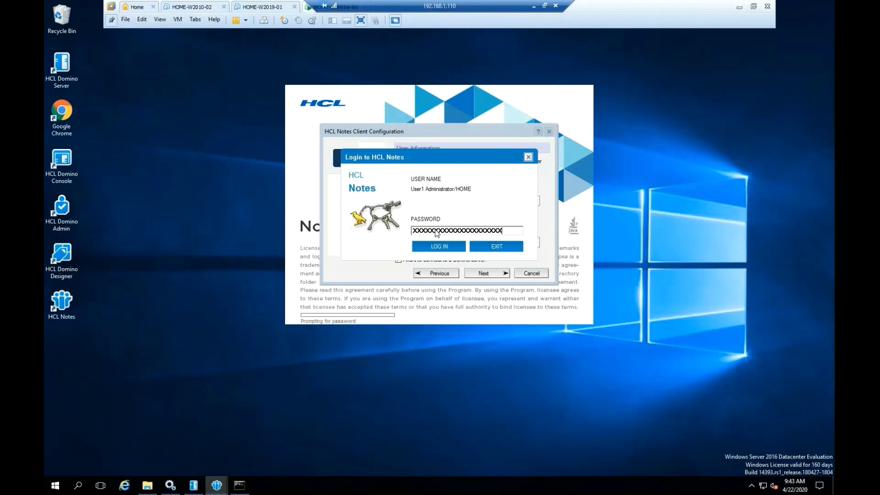
{"action": "key", "text": "Return"}
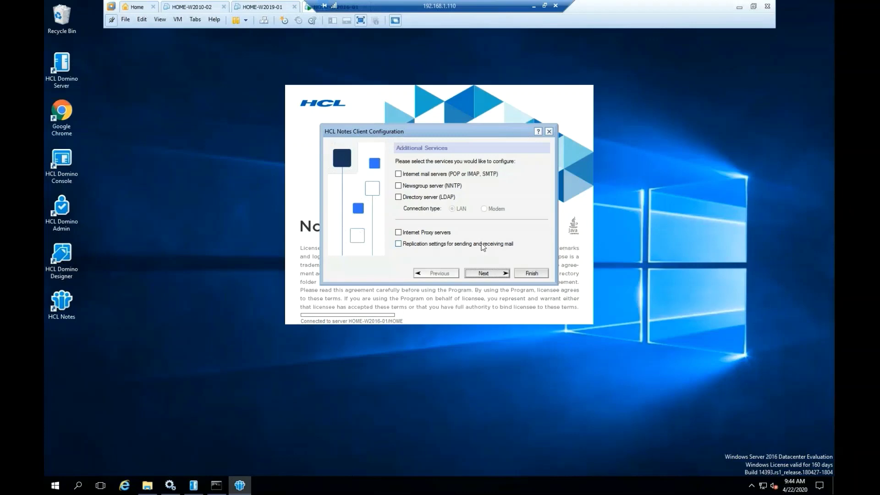
{"action": "left_click", "coordinate": [483, 274]}
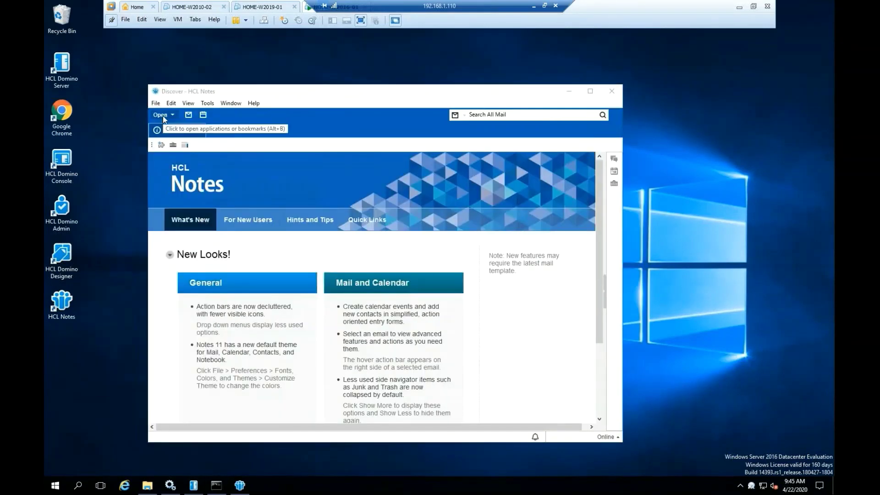
Open the Workspace via Open > Applications, then open the administrator's mail database.
{"action": "left_click", "coordinate": [163, 115]}
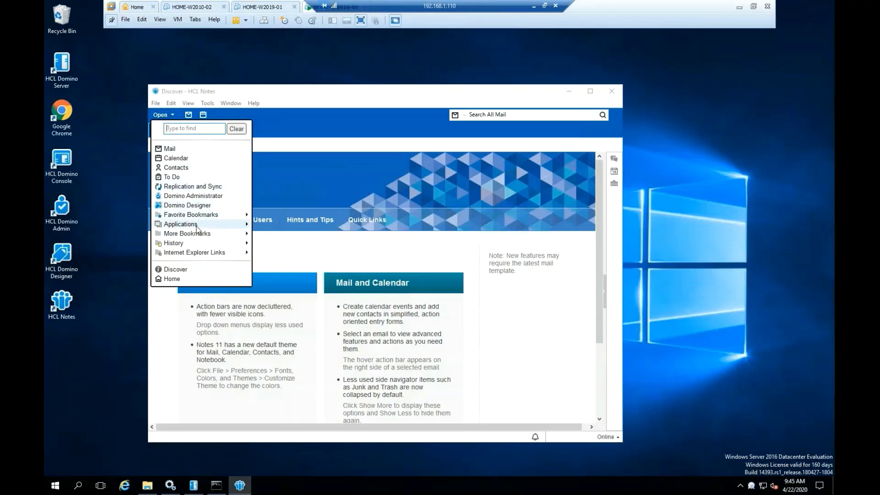
{"action": "mouse_move", "coordinate": [198, 229]}
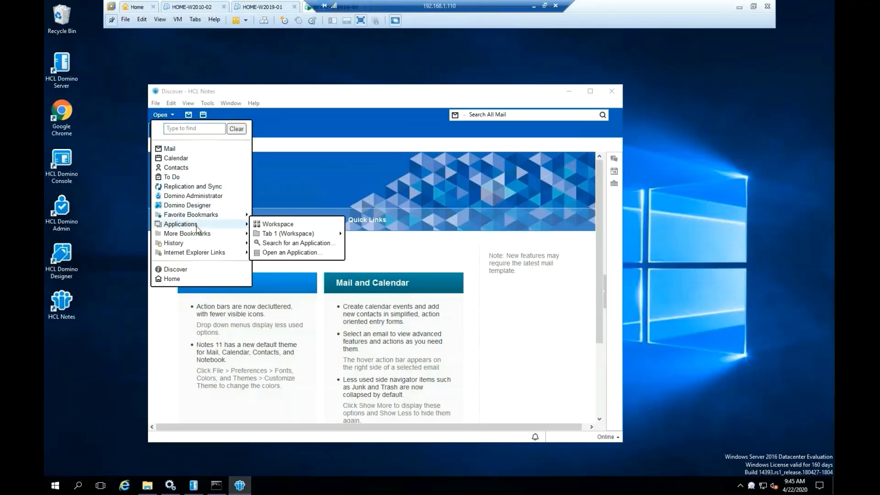
{"action": "left_click", "coordinate": [278, 225]}
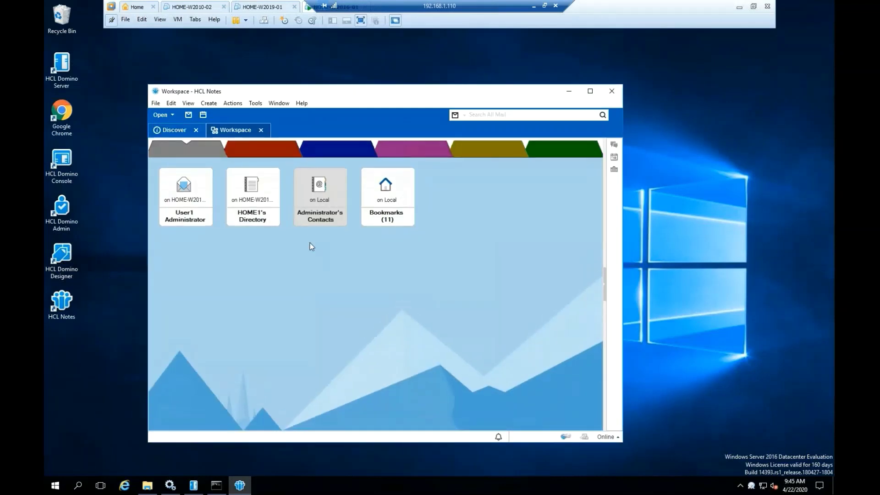
{"action": "left_click", "coordinate": [196, 211]}
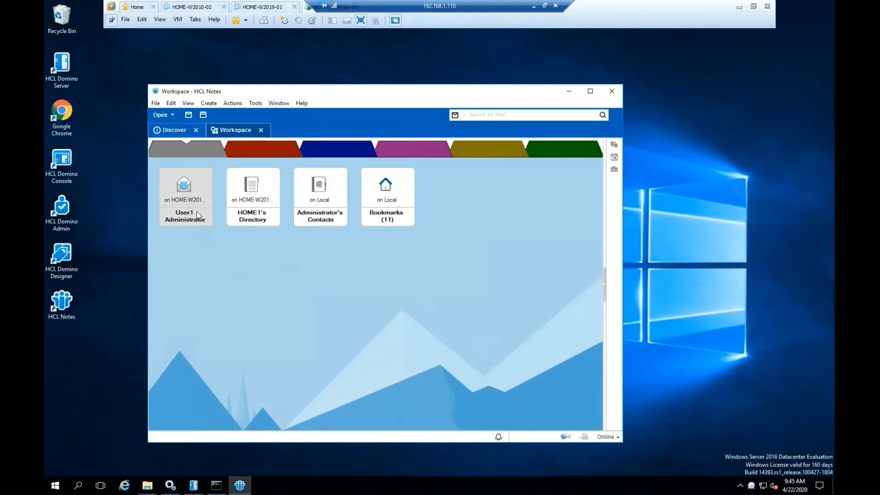
{"action": "double_click", "coordinate": [193, 212]}
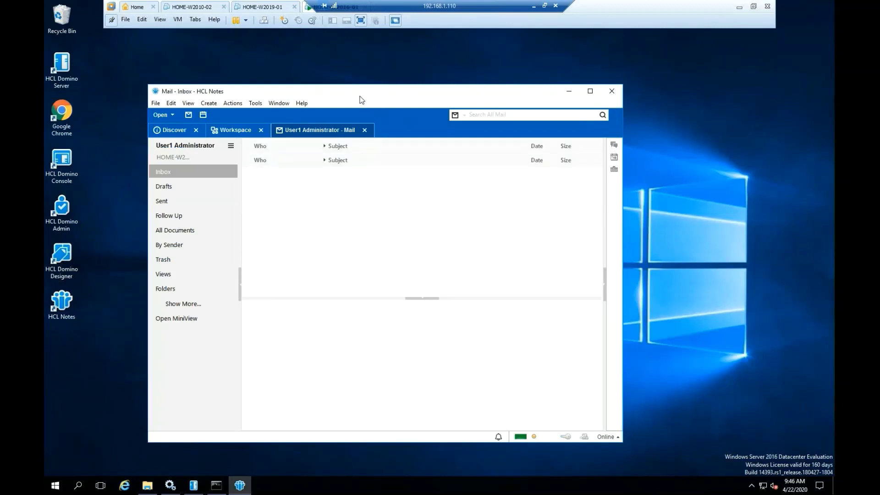
Move and enlarge the Notes window, then open HOME1's Directory from the Workspace.
{"action": "left_click_drag", "start_coordinate": [364, 94], "coordinate": [315, 49]}
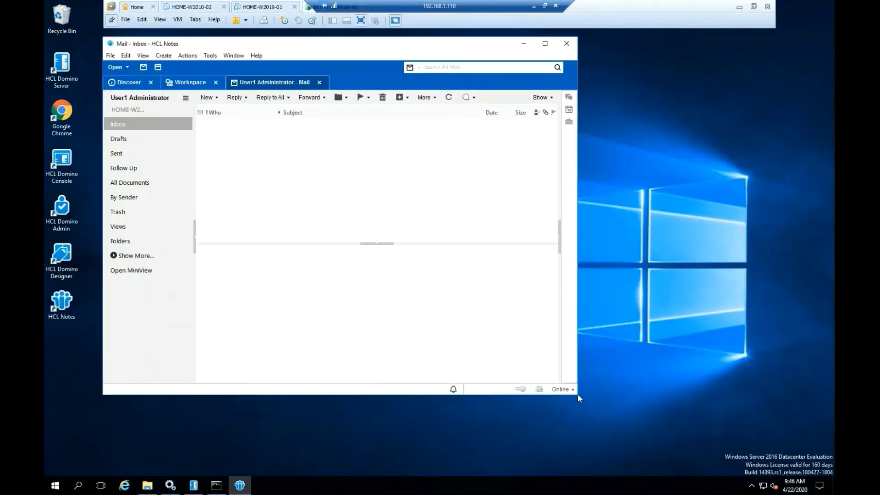
{"action": "left_click_drag", "start_coordinate": [578, 396], "coordinate": [820, 465]}
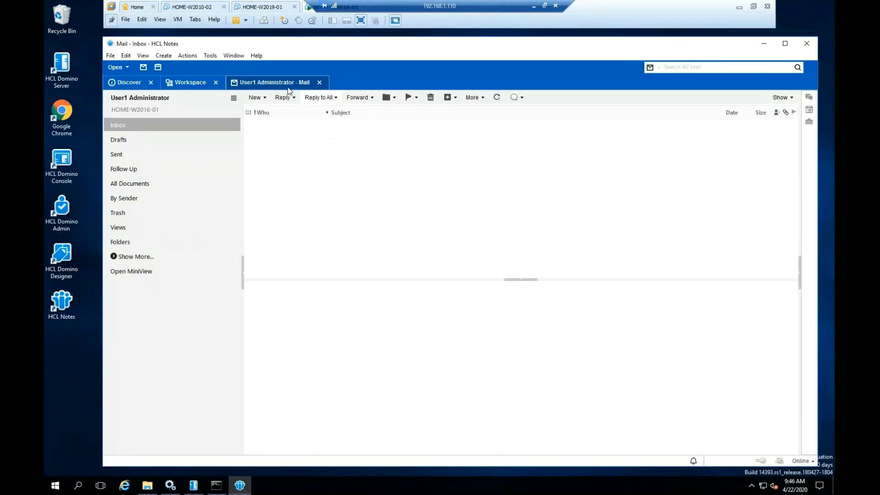
{"action": "left_click", "coordinate": [186, 83]}
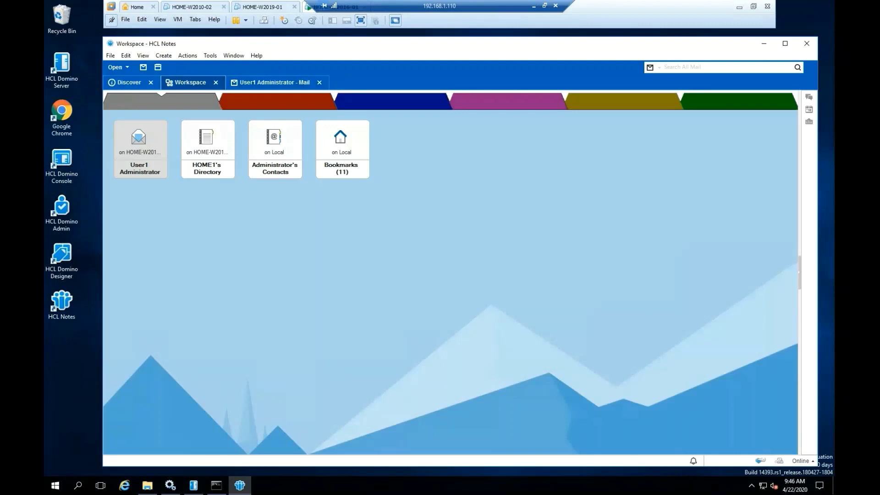
{"action": "left_click", "coordinate": [204, 160]}
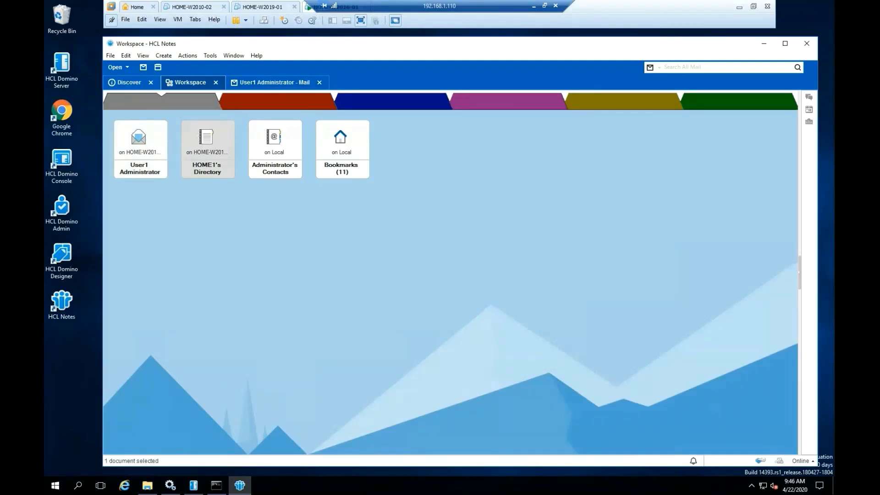
{"action": "key", "text": "Return"}
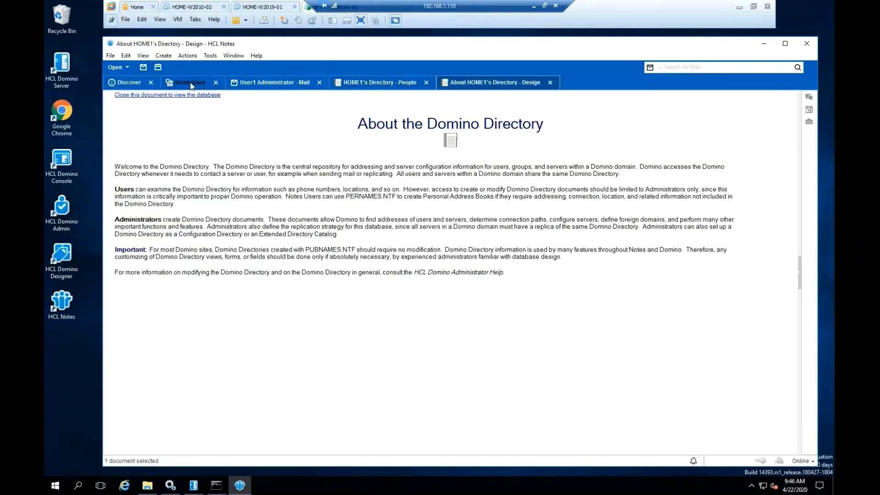
Close the About HOME1's Directory page and open the Administrator's Contacts database.
{"action": "left_click", "coordinate": [550, 83]}
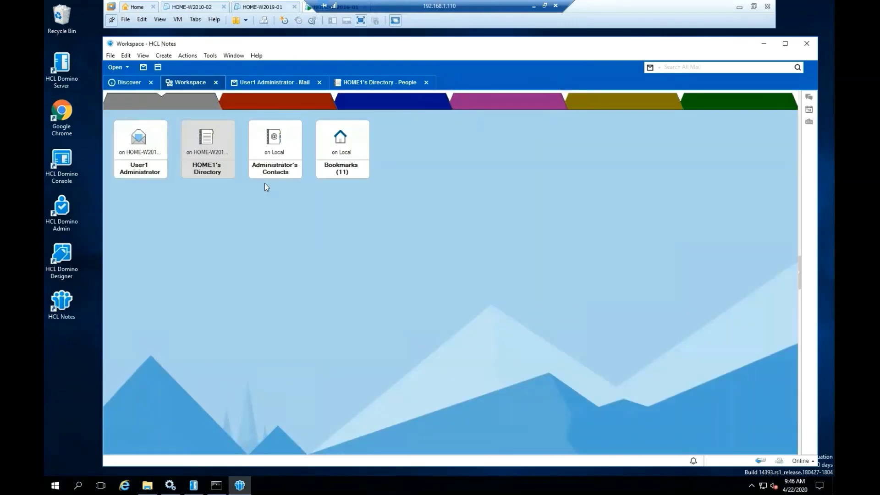
{"action": "double_click", "coordinate": [275, 170]}
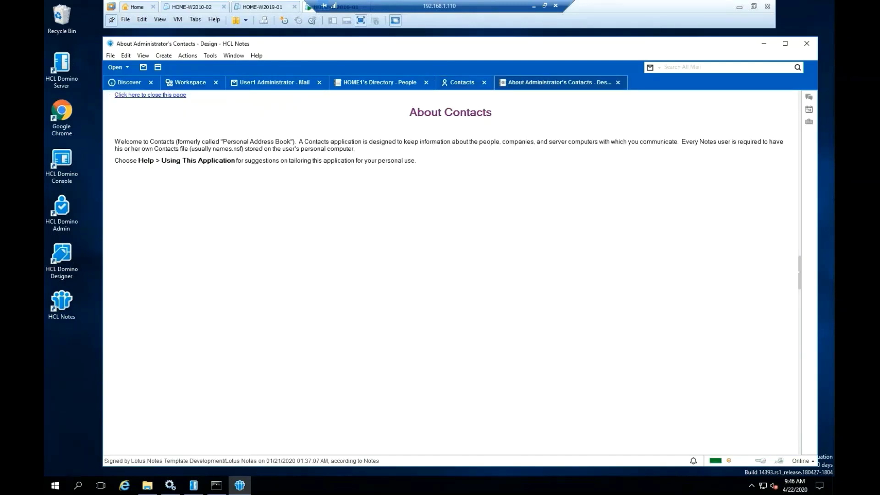
{"action": "left_click", "coordinate": [618, 83]}
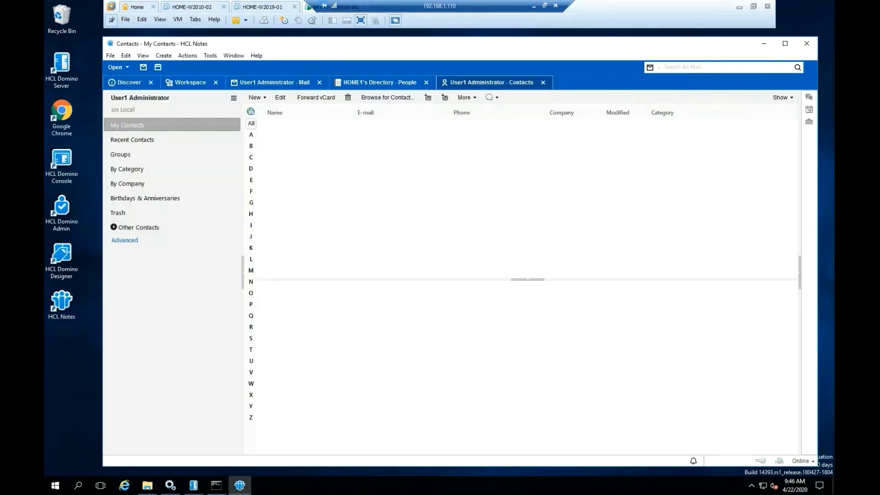
Return to the Workspace and close the Contacts and HOME1's Directory tabs.
{"action": "left_click", "coordinate": [188, 83]}
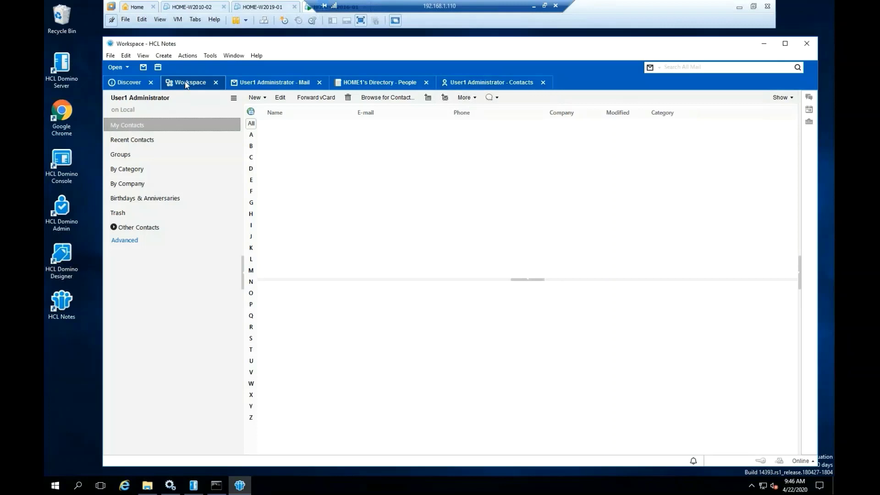
{"action": "left_click", "coordinate": [342, 168]}
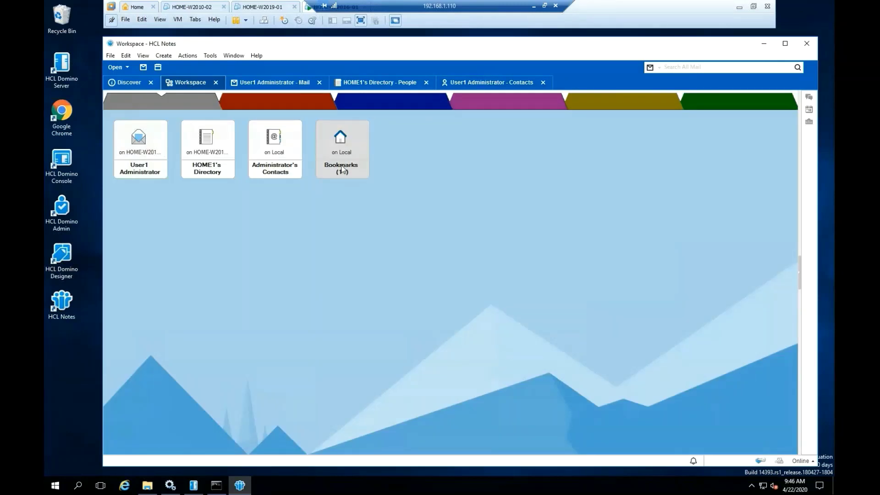
{"action": "left_click", "coordinate": [543, 82]}
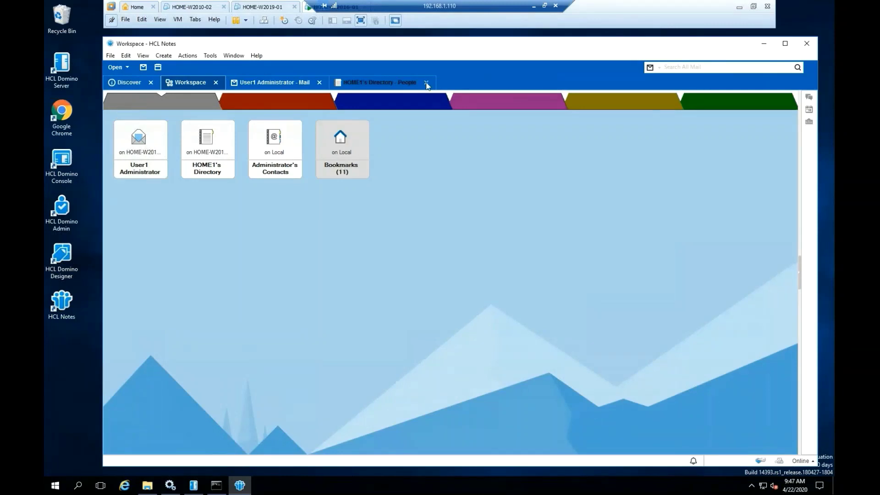
{"action": "left_click", "coordinate": [425, 83]}
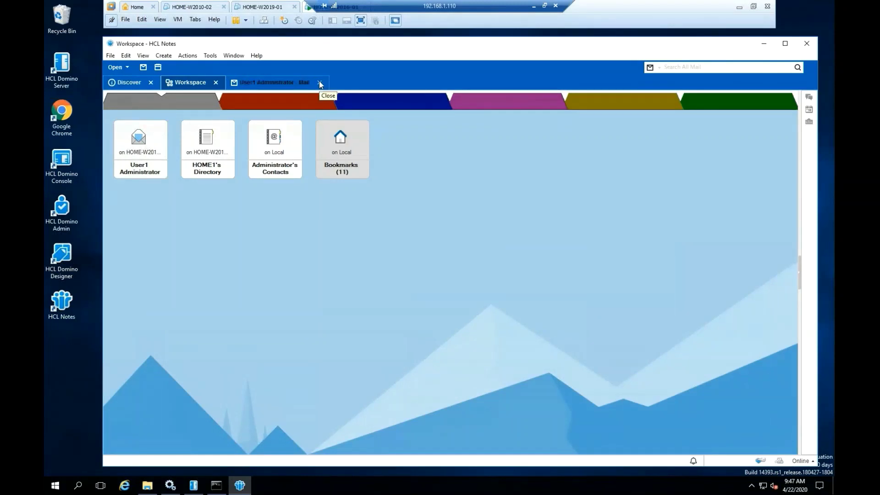
Close the Mail tab, launch Domino Administrator, and show People in HOME1's Directory.
{"action": "left_click", "coordinate": [319, 83]}
{"action": "left_click", "coordinate": [118, 68]}
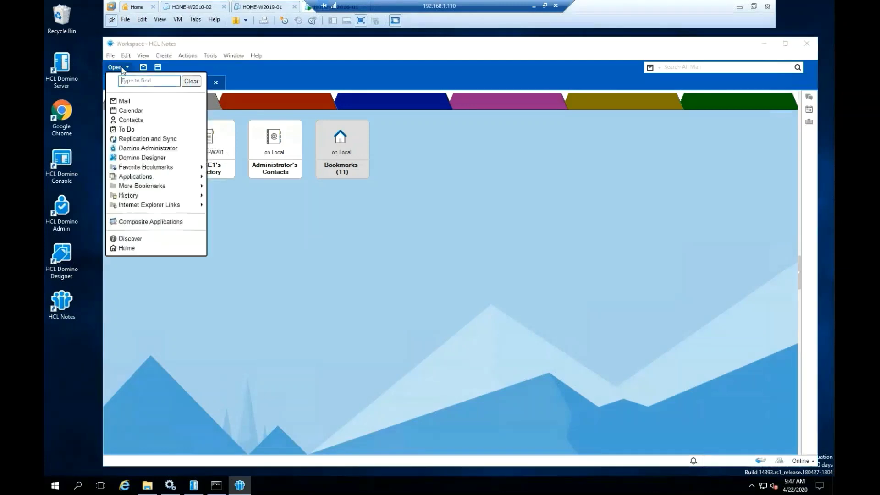
{"action": "left_click", "coordinate": [140, 148]}
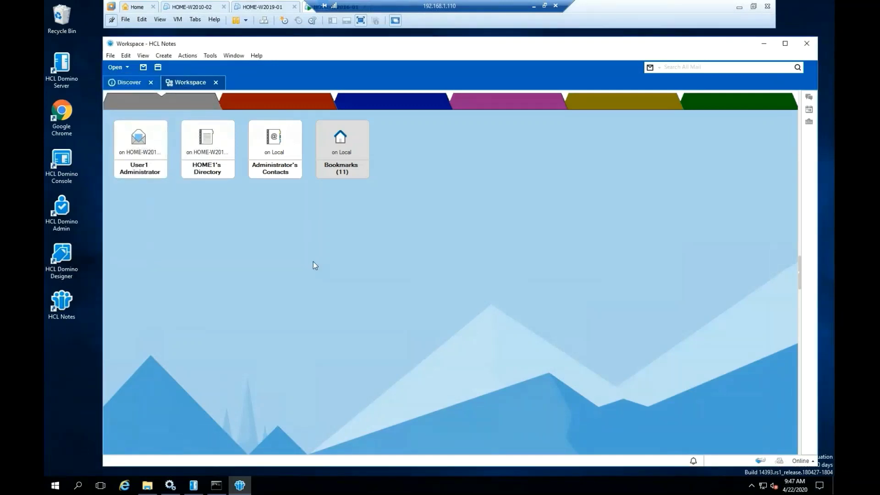
{"action": "key", "text": "alt+f"}
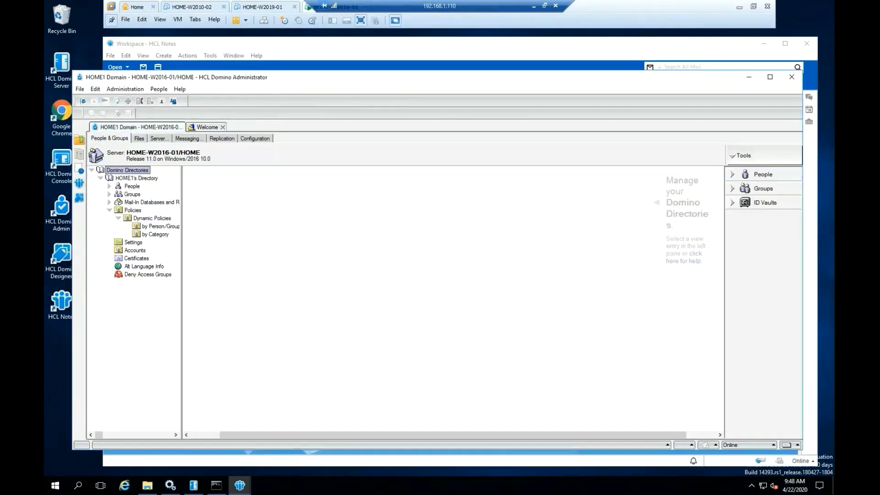
{"action": "left_click", "coordinate": [131, 187]}
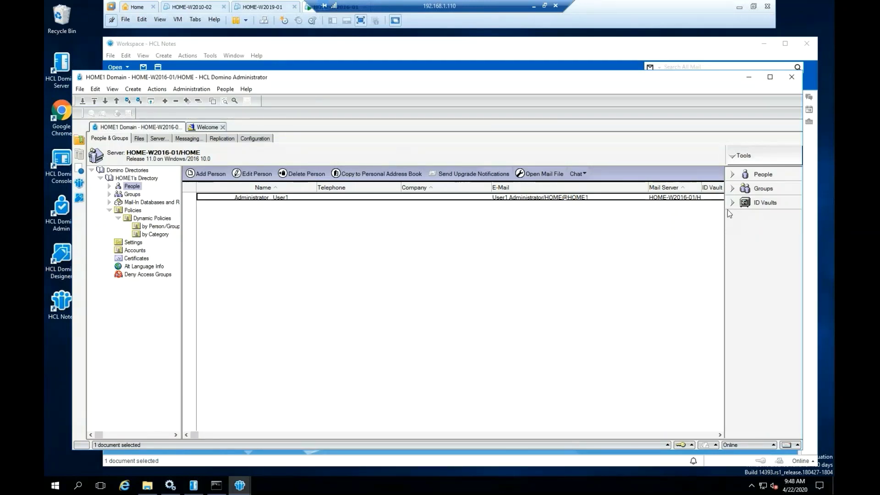
Start registering a new person and choose to supply a certifier ID file.
{"action": "left_click", "coordinate": [732, 177]}
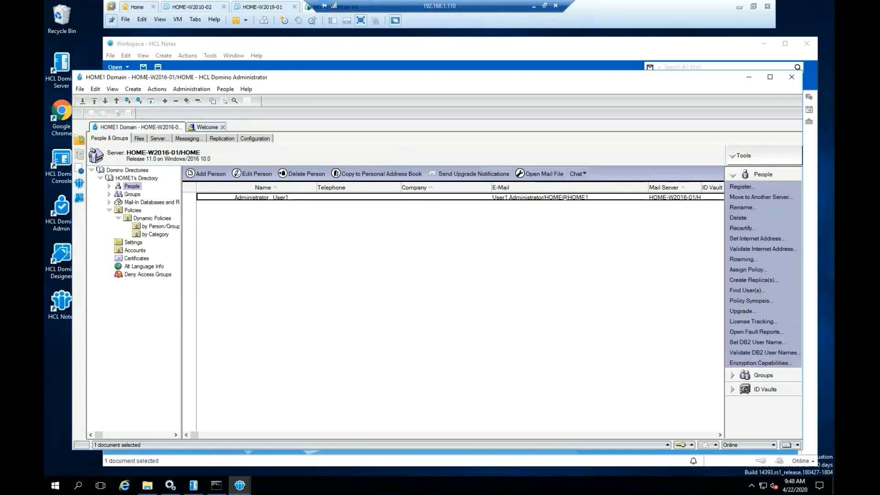
{"action": "left_click", "coordinate": [741, 188]}
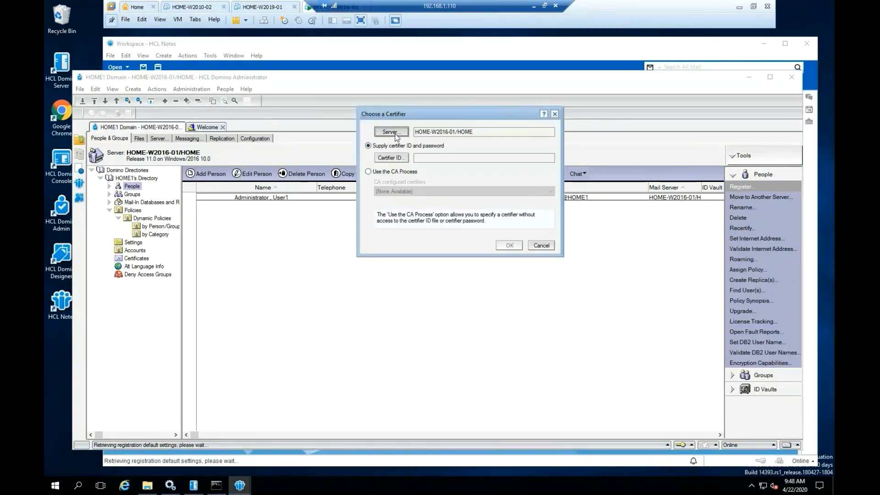
{"action": "left_click", "coordinate": [392, 157]}
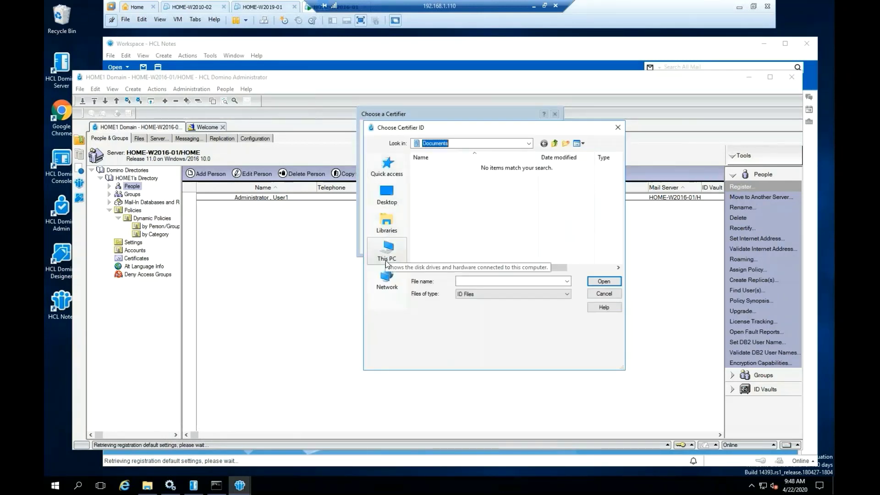
Browse to the C:\HCL\Domino\Data folder in the certifier file chooser.
{"action": "left_click", "coordinate": [387, 251]}
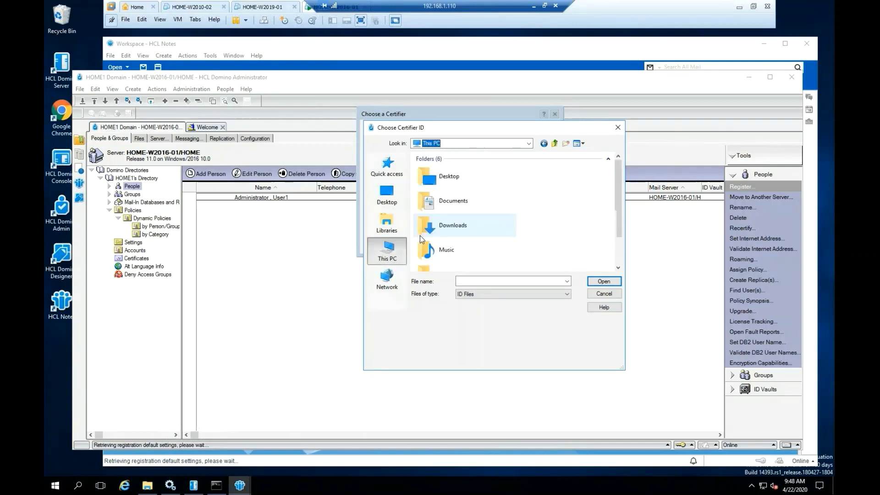
{"action": "scroll", "coordinate": [608, 236], "scroll_direction": "down", "scroll_amount": 2}
{"action": "scroll", "coordinate": [606, 233], "scroll_direction": "down", "scroll_amount": 2}
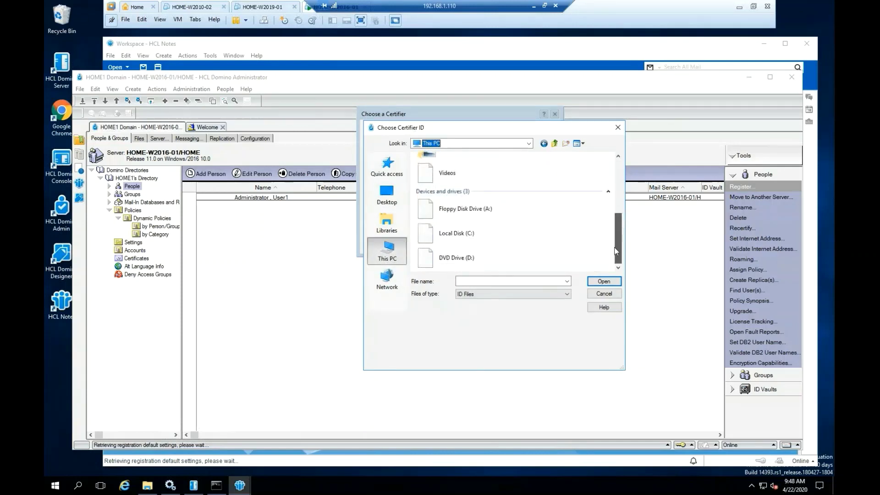
{"action": "double_click", "coordinate": [457, 232]}
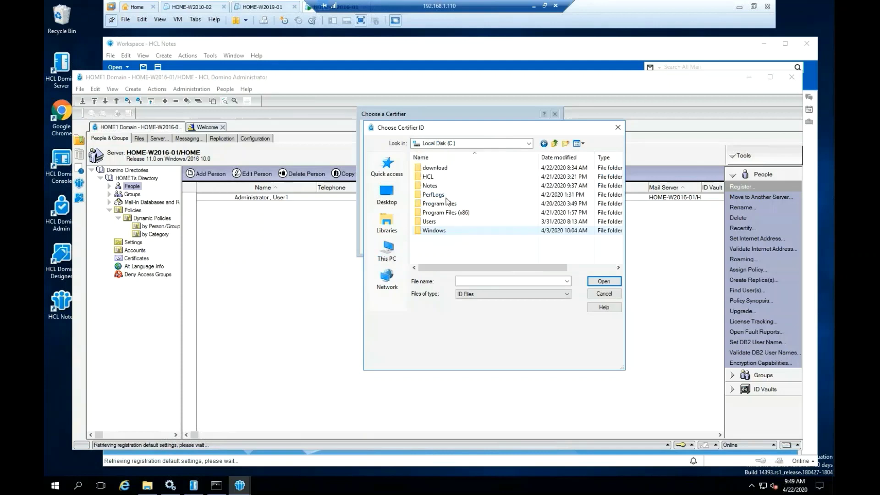
{"action": "left_click", "coordinate": [433, 177]}
{"action": "double_click", "coordinate": [434, 177]}
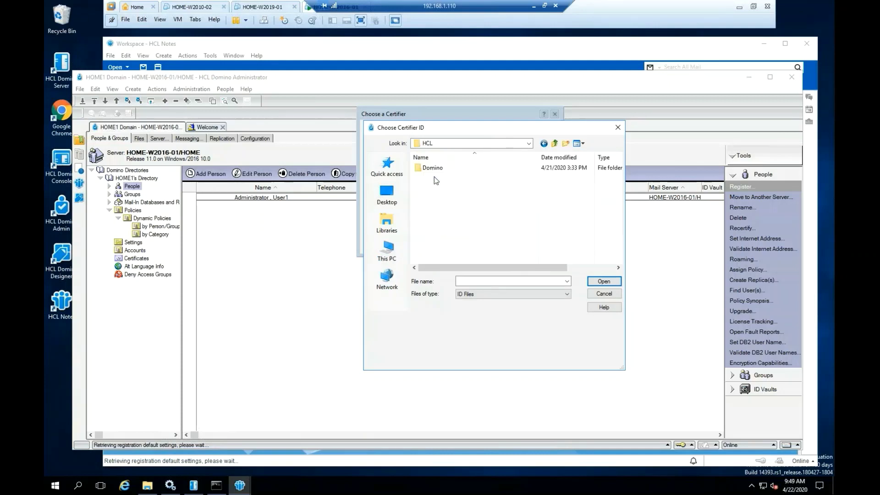
{"action": "double_click", "coordinate": [436, 168]}
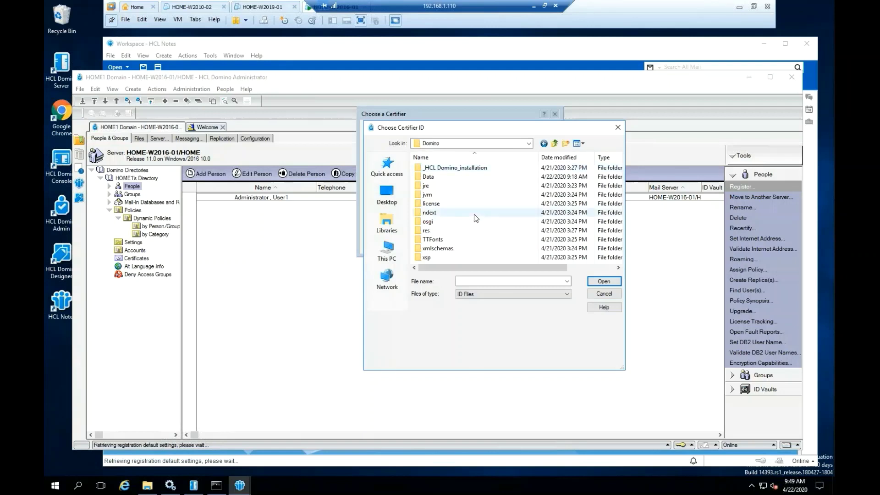
{"action": "scroll", "coordinate": [474, 214], "scroll_direction": "right", "scroll_amount": 2}
{"action": "left_click_drag", "start_coordinate": [469, 267], "coordinate": [451, 267]}
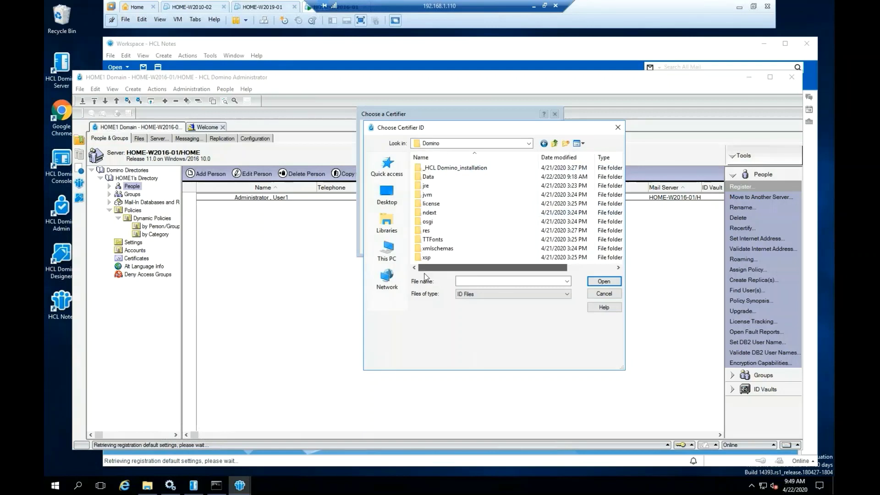
{"action": "double_click", "coordinate": [429, 177]}
Load cert.id as the certifier and enter the certifier password.
{"action": "scroll", "coordinate": [466, 220], "scroll_direction": "down", "scroll_amount": 3}
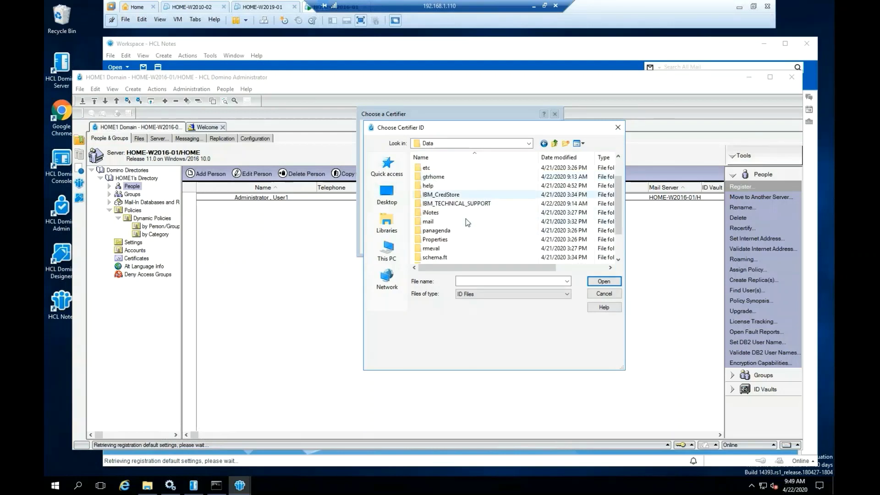
{"action": "left_click", "coordinate": [431, 251]}
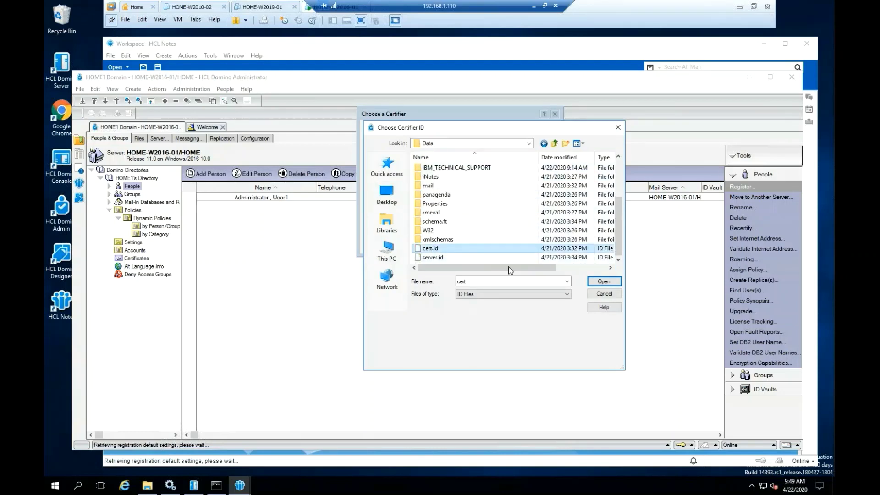
{"action": "left_click", "coordinate": [601, 282]}
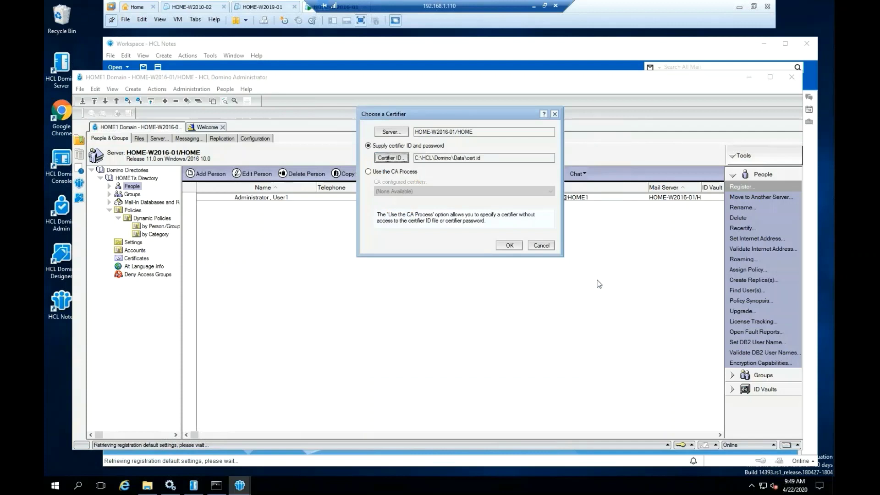
{"action": "left_click", "coordinate": [508, 246]}
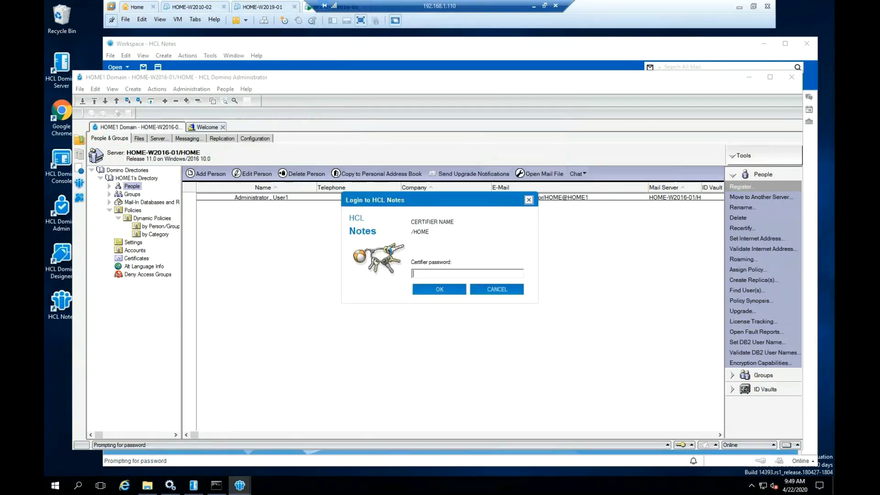
{"action": "type", "text": "XXXXXXXXXXXXXXXXXXXXXXXXXXX"}
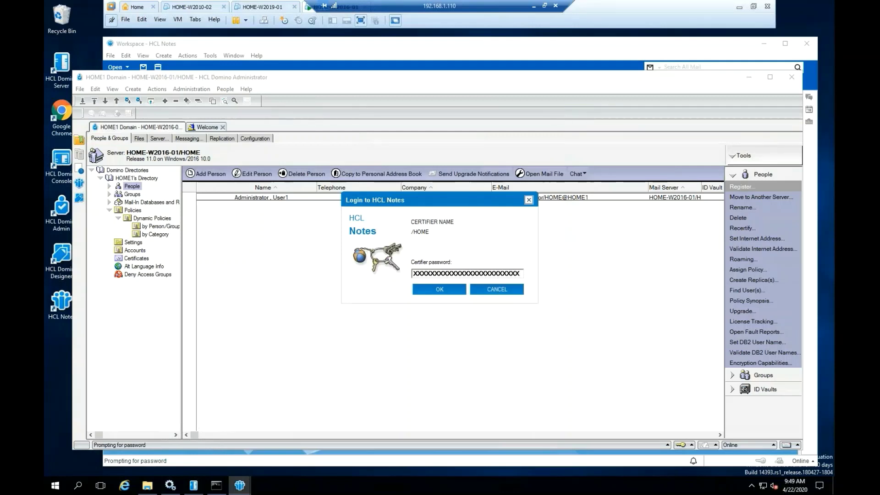
Unlock the certifier, show Advanced settings, and enter first name User2, last name Test2.
{"action": "key", "text": "Return"}
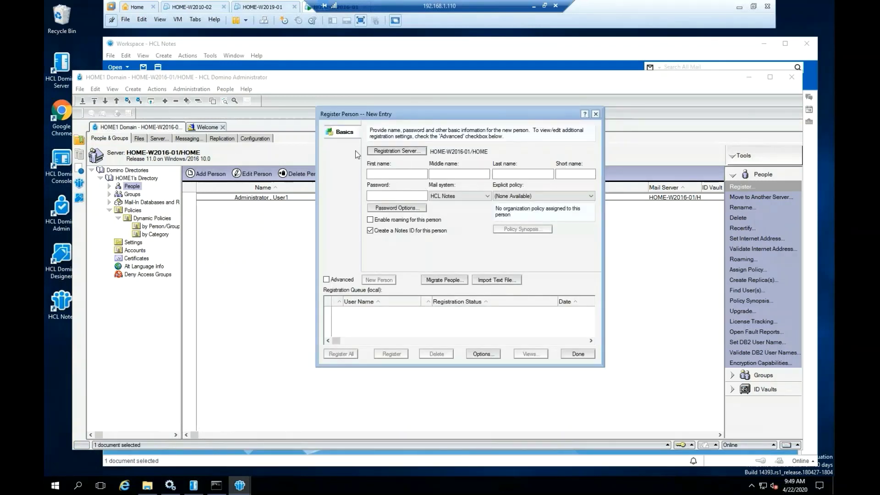
{"action": "left_click", "coordinate": [326, 280]}
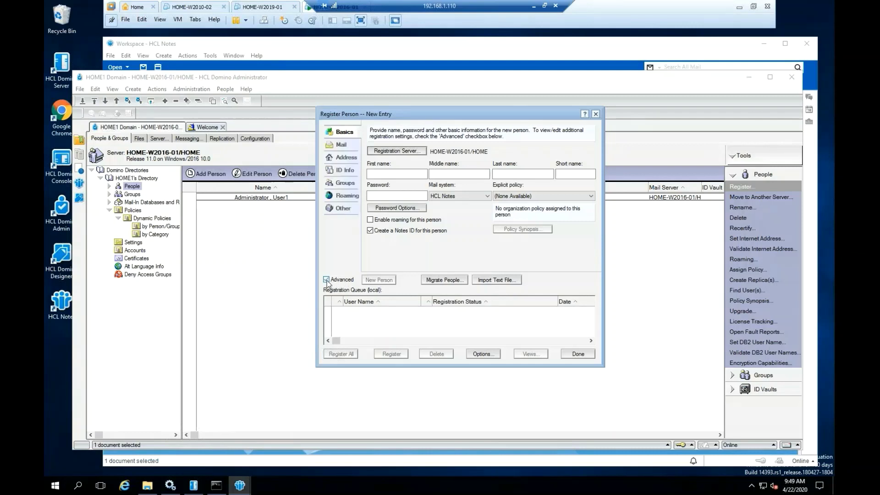
{"action": "left_click", "coordinate": [374, 174]}
{"action": "type", "text": "User2"}
{"action": "left_click", "coordinate": [506, 173]}
{"action": "type", "text": "Test2"}
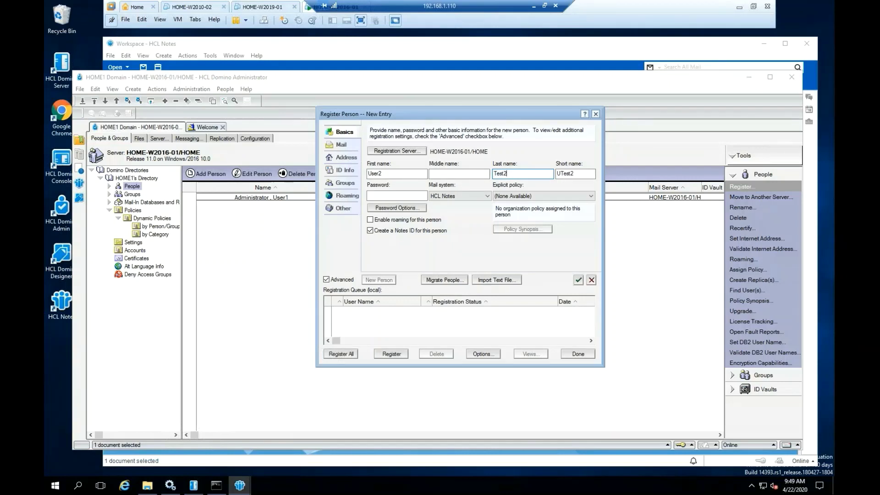
Set password quality to optional (0) and enter the new user's password.
{"action": "left_click", "coordinate": [397, 192]}
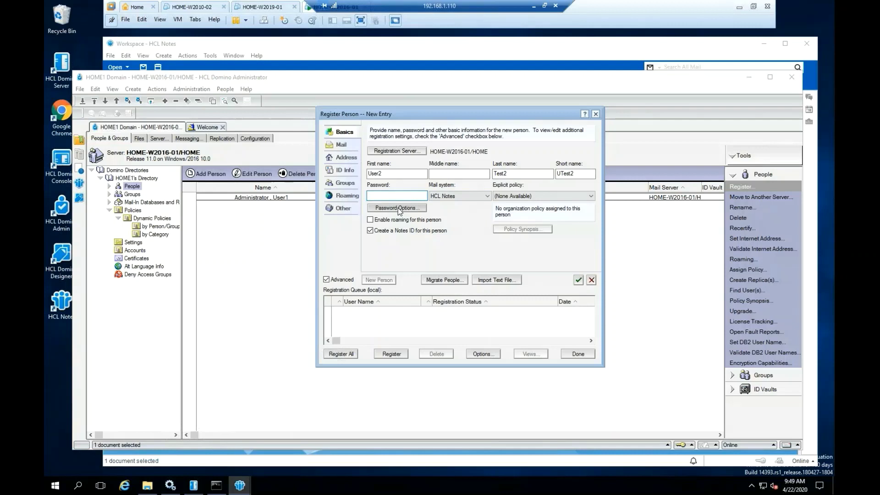
{"action": "left_click", "coordinate": [398, 208]}
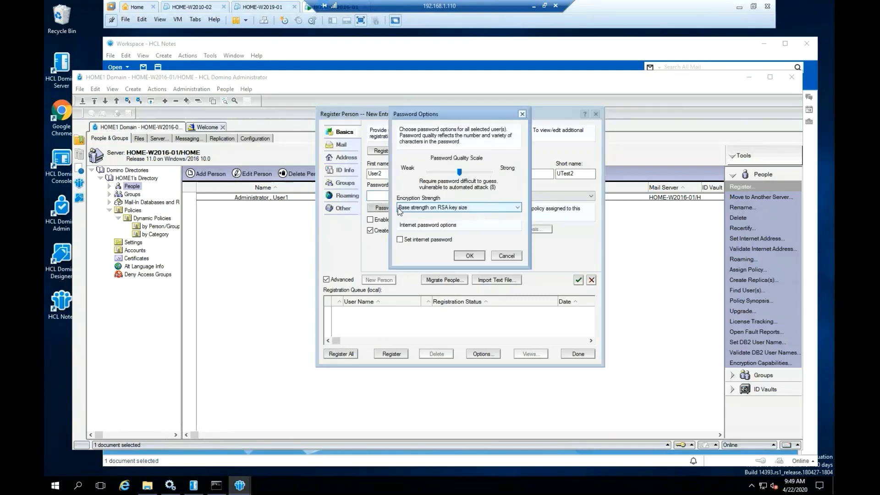
{"action": "mouse_move", "coordinate": [459, 173]}
{"action": "left_mouse_down"}
{"action": "mouse_move", "coordinate": [427, 174]}
{"action": "mouse_move", "coordinate": [491, 174]}
{"action": "mouse_move", "coordinate": [430, 179]}
{"action": "mouse_move", "coordinate": [457, 171]}
{"action": "left_mouse_up"}
{"action": "left_click", "coordinate": [469, 255]}
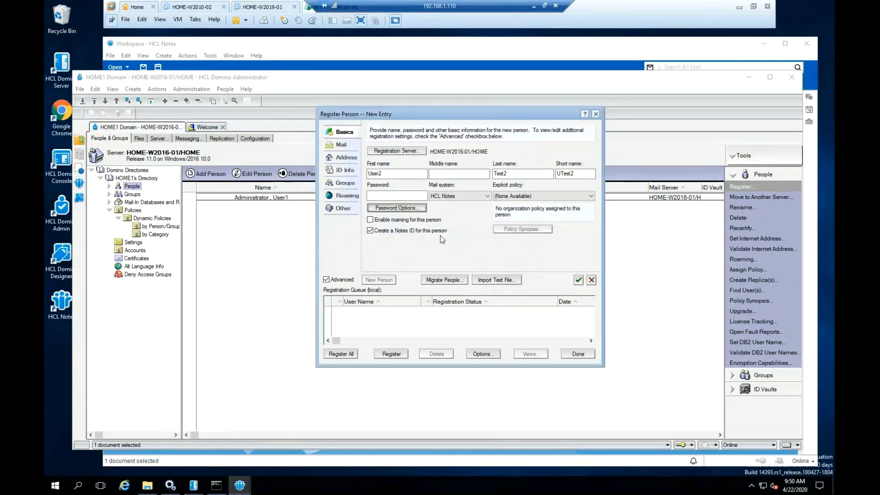
{"action": "left_click", "coordinate": [392, 194]}
{"action": "type", "text": "p"}
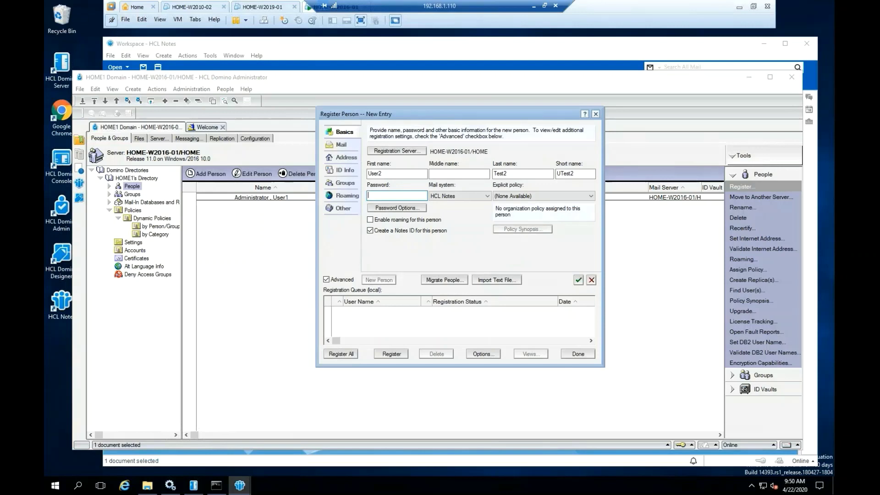
{"action": "type", "text": "assword"}
{"action": "left_click", "coordinate": [397, 207]}
{"action": "left_click_drag", "start_coordinate": [457, 170], "coordinate": [428, 171]}
{"action": "left_click", "coordinate": [469, 256]}
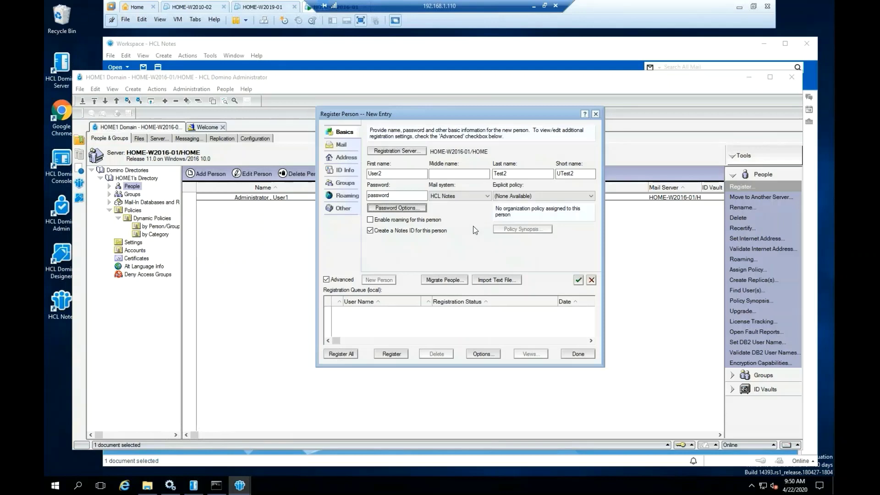
Store User2 Test2's ID in file utest2.id and add the person to the registration queue.
{"action": "left_click", "coordinate": [343, 170]}
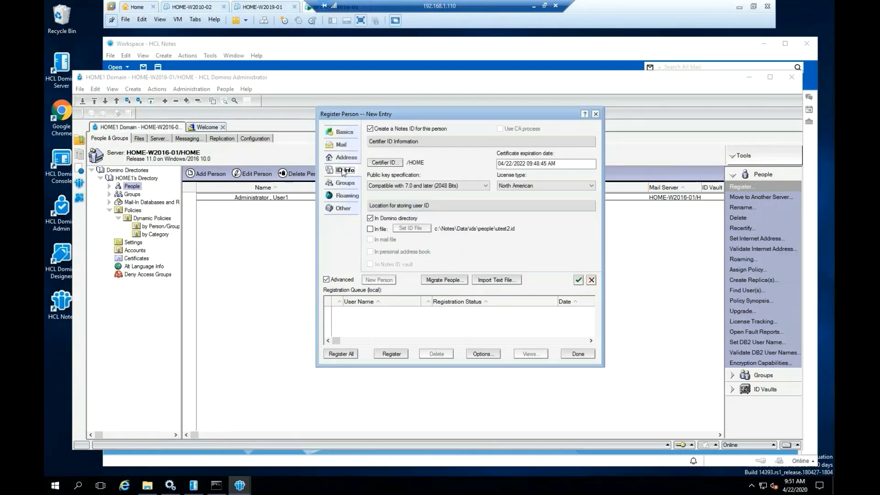
{"action": "left_click", "coordinate": [369, 229]}
{"action": "left_click", "coordinate": [344, 132]}
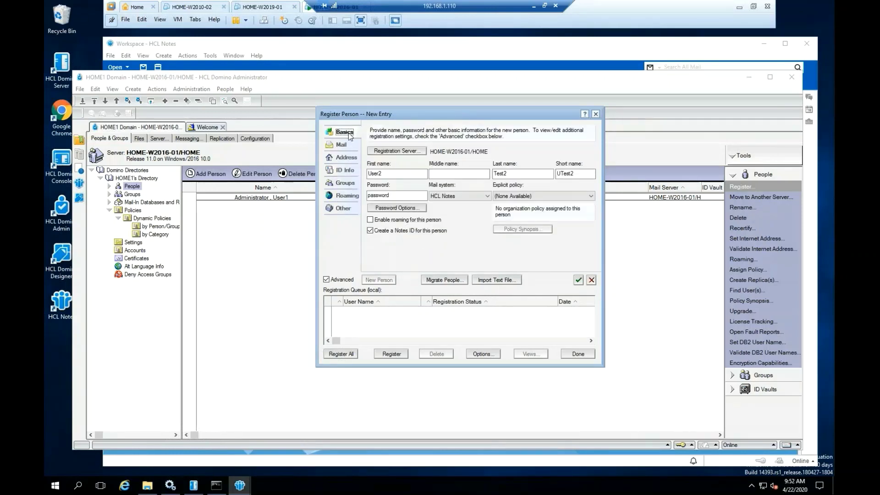
{"action": "left_click", "coordinate": [578, 280]}
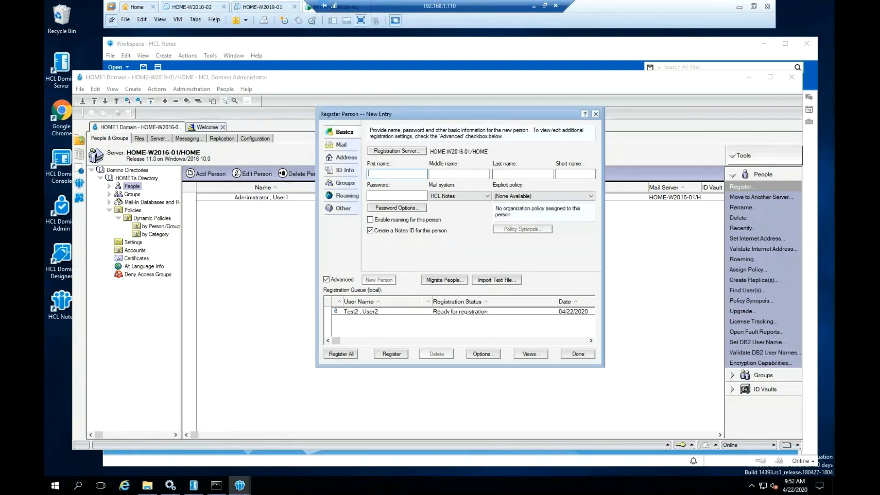
Register the queued Test2, User2, acknowledge the success message, and close Register Person.
{"action": "left_click", "coordinate": [391, 354]}
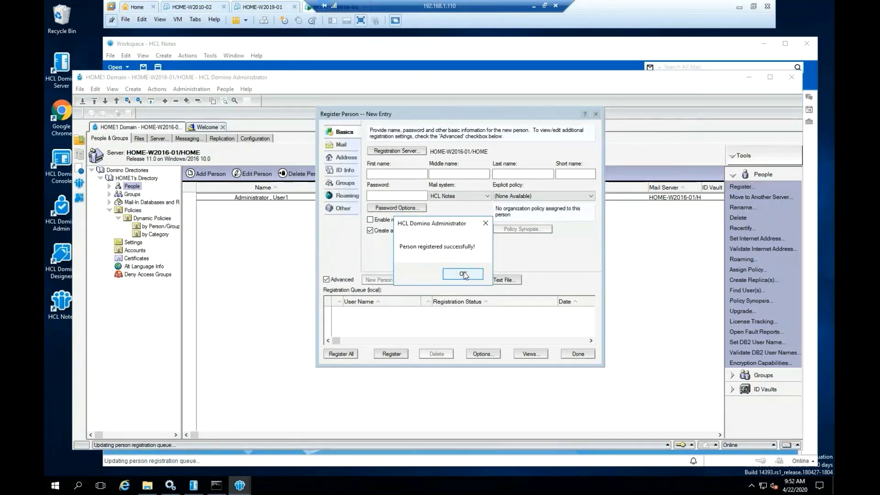
{"action": "left_click", "coordinate": [462, 274]}
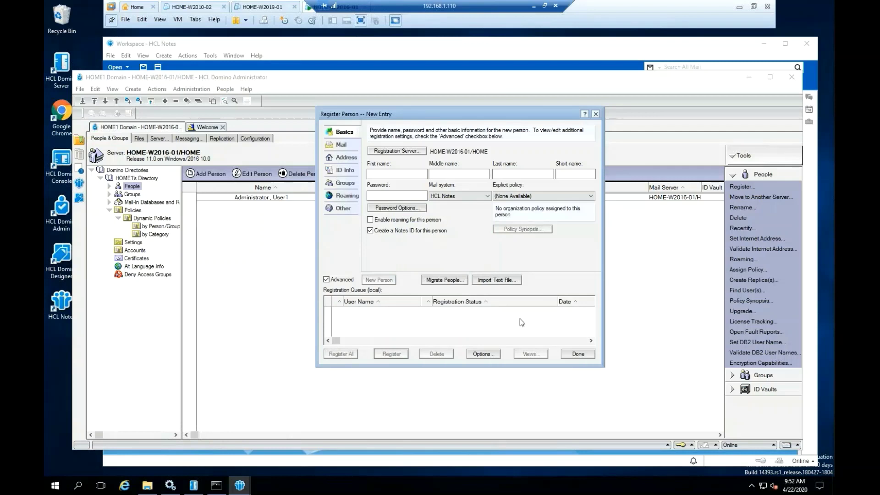
{"action": "left_click", "coordinate": [578, 354]}
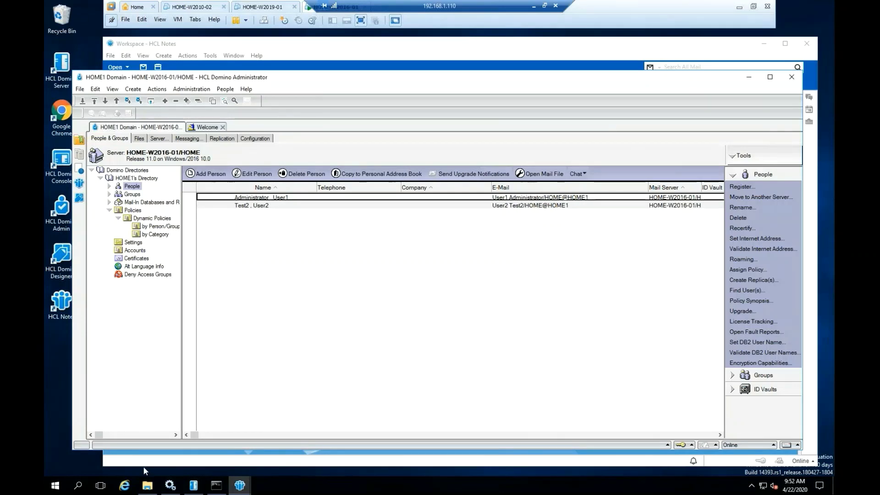
Exit Domino Administrator after selecting Test2, User2, then choose File > Exit in HCL Notes.
{"action": "left_click", "coordinate": [300, 206]}
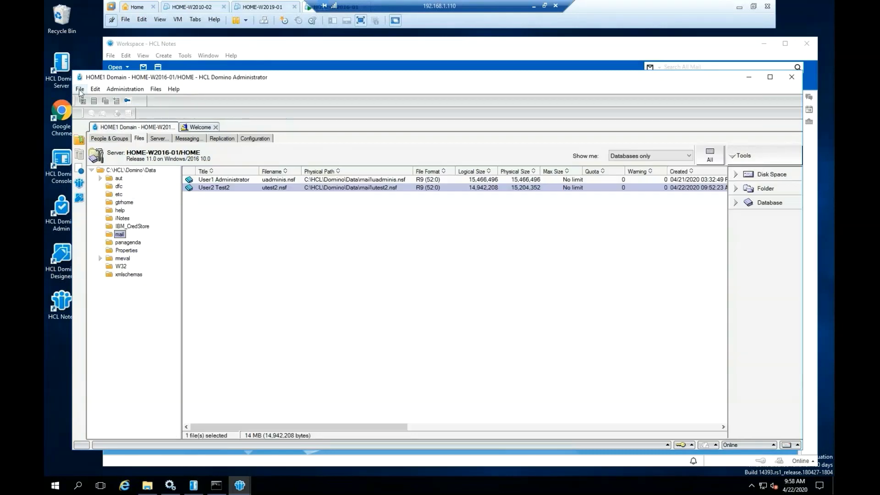
{"action": "left_click", "coordinate": [80, 89]}
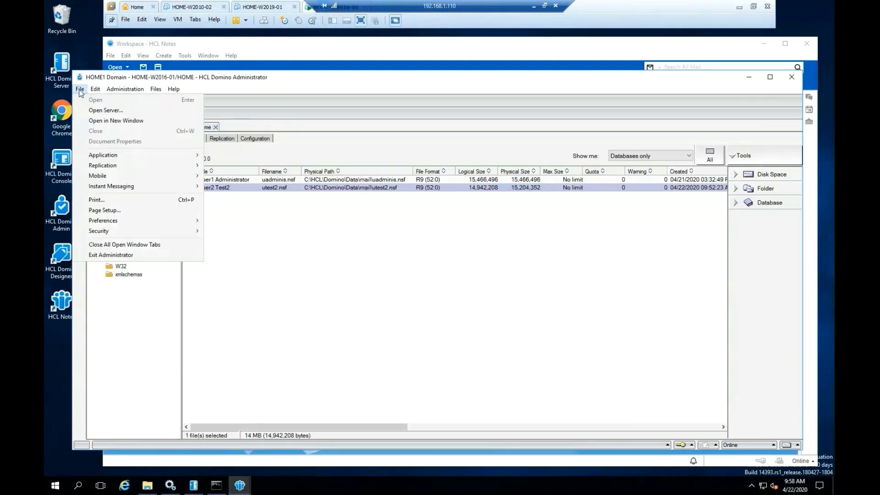
{"action": "left_click", "coordinate": [123, 255]}
{"action": "left_click", "coordinate": [488, 143]}
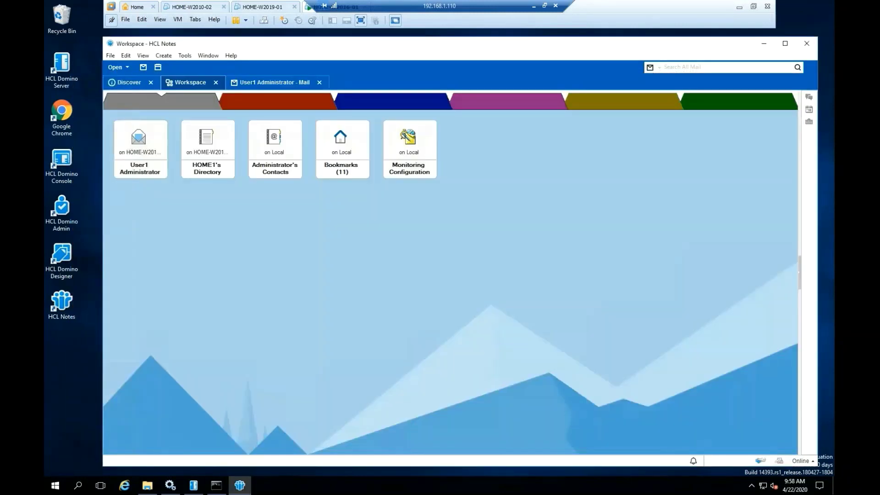
{"action": "left_click", "coordinate": [110, 56]}
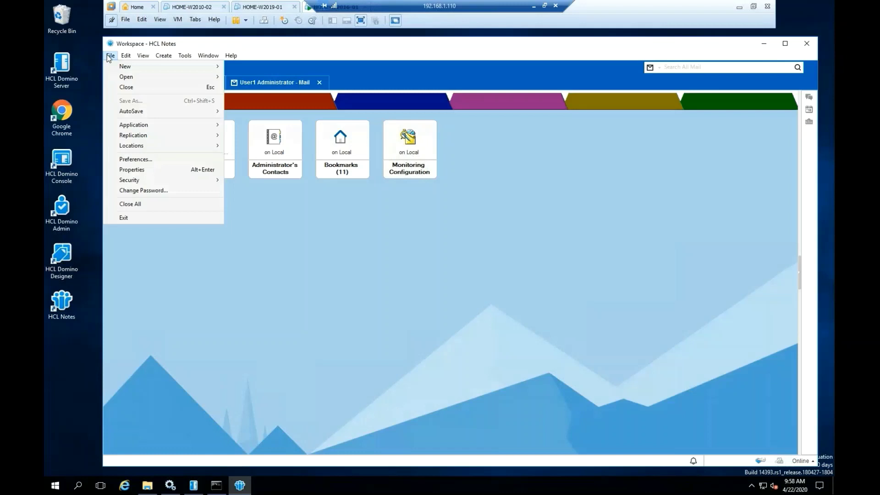
{"action": "left_click", "coordinate": [142, 218]}
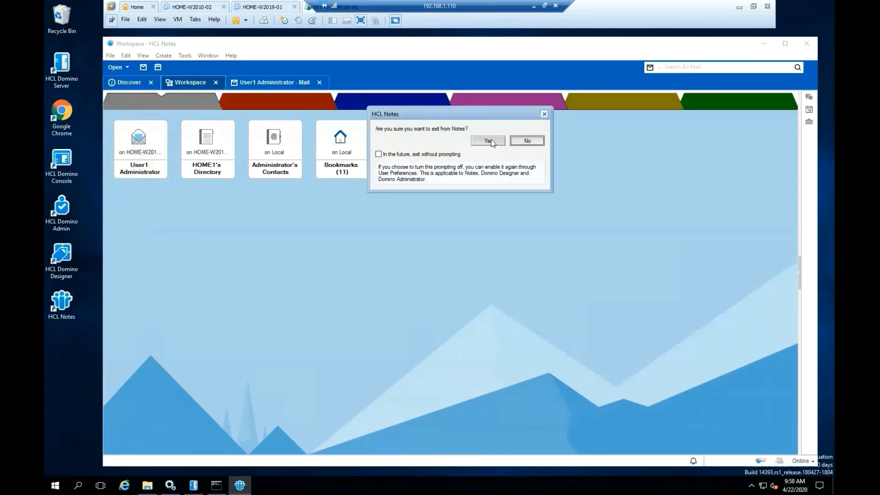